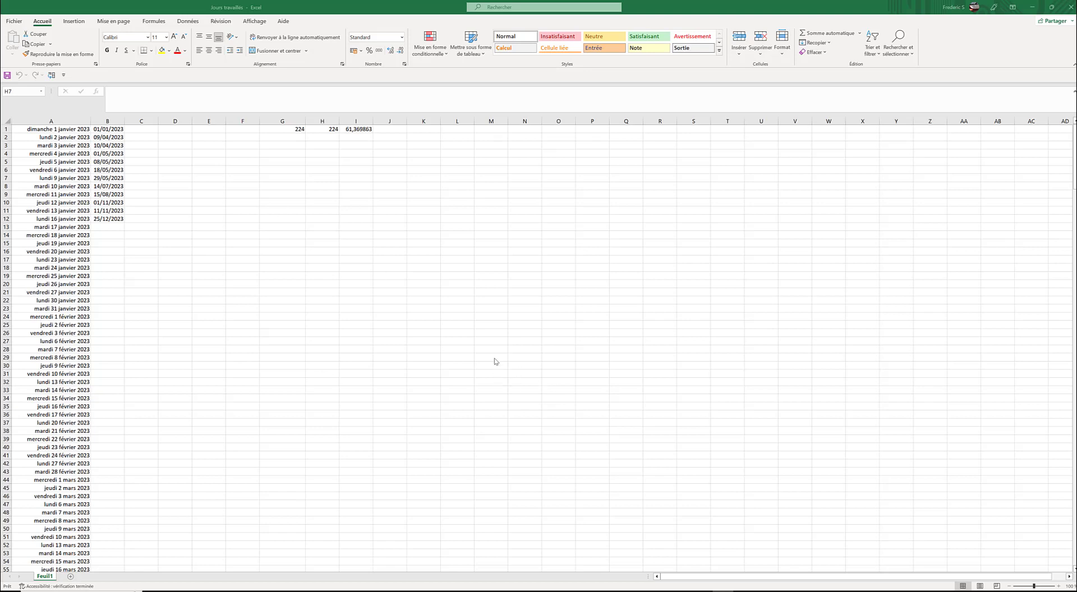
Step: Close the Jours travaillés workbook and create a new blank workbook
left_click(208, 268)
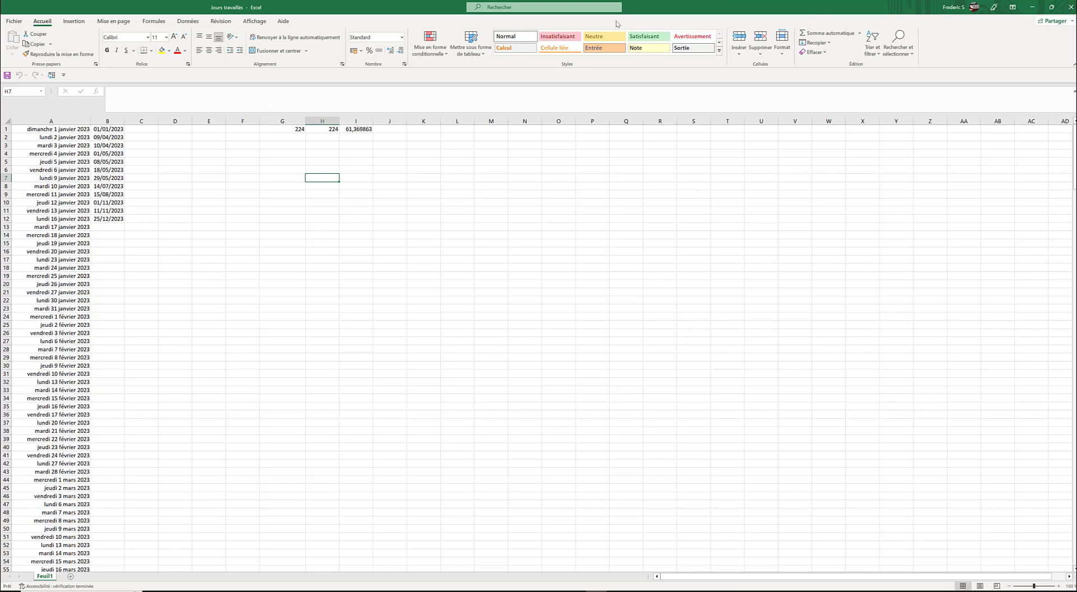
left_click(14, 23)
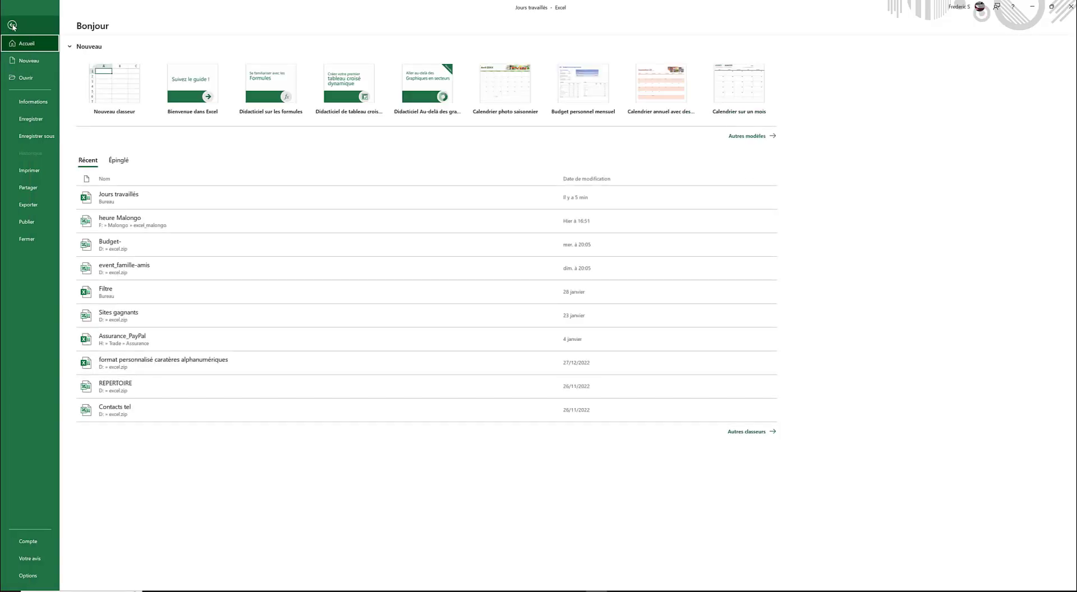
left_click(23, 239)
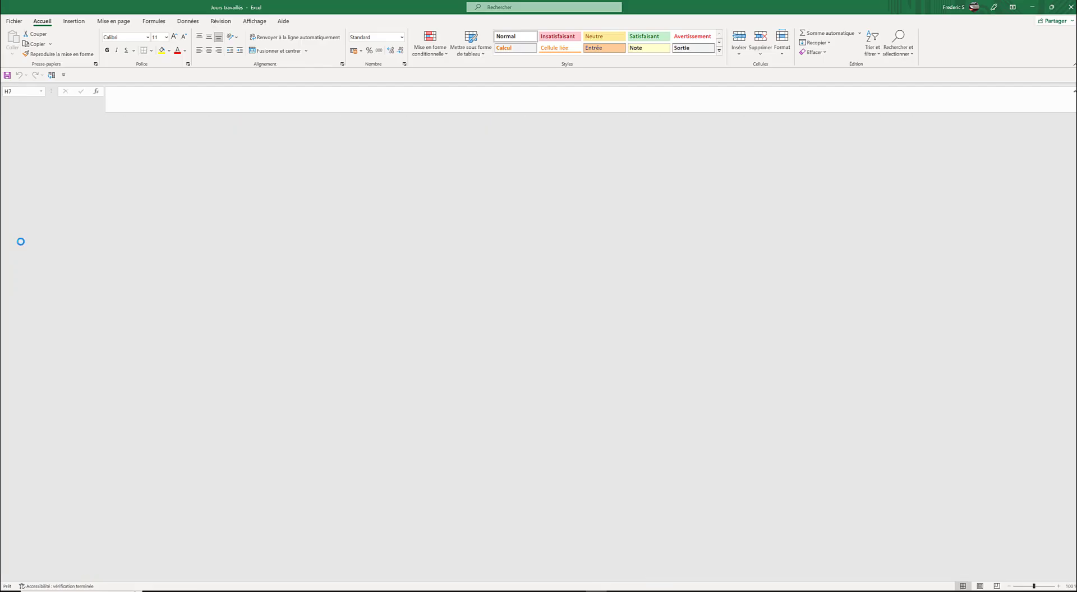
left_click(15, 23)
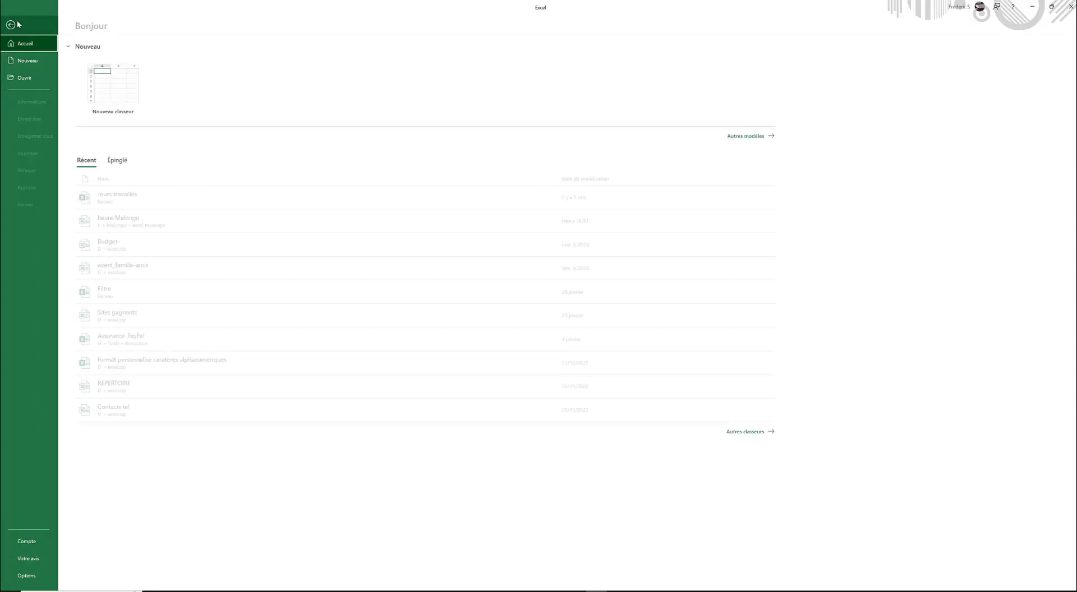
left_click(115, 81)
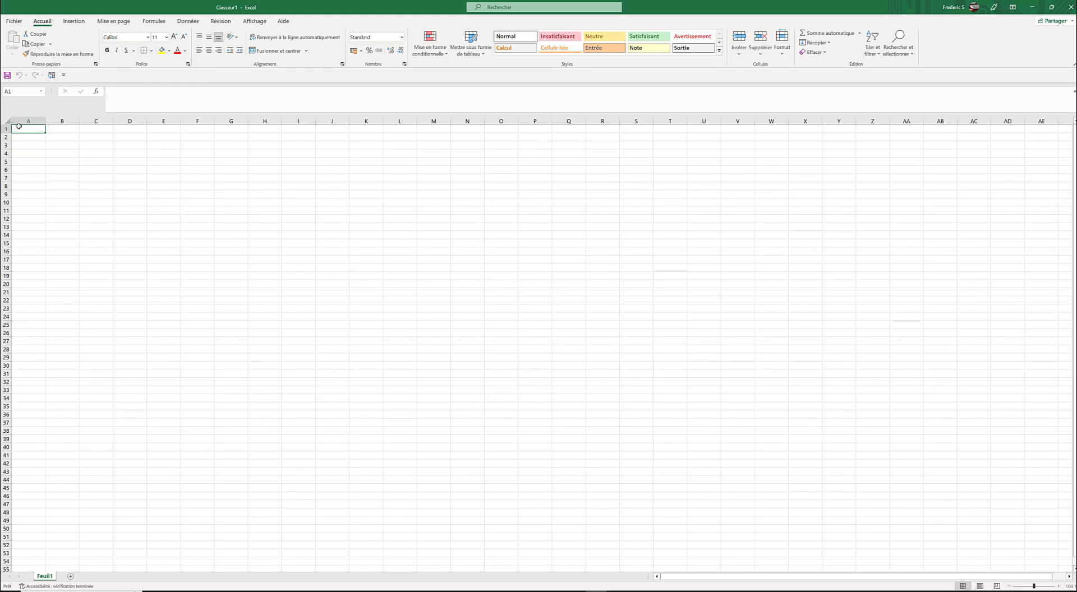
Step: Enter 01/01/2023 in cell A1 and format it as a long date of the type *mercredi 14 mars 2012
type("01/01/2023")
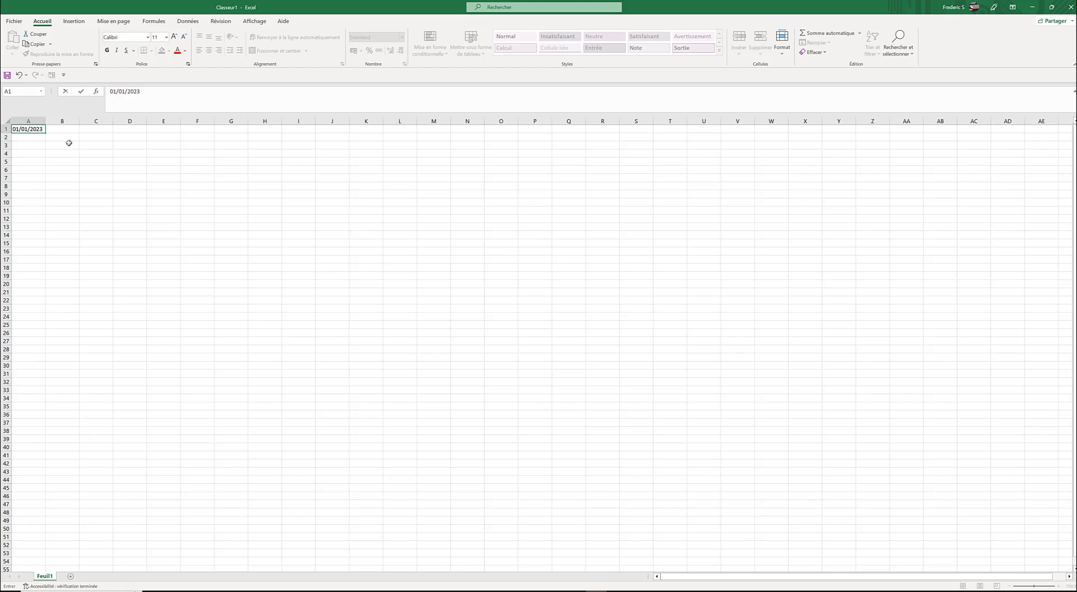
left_click(76, 161)
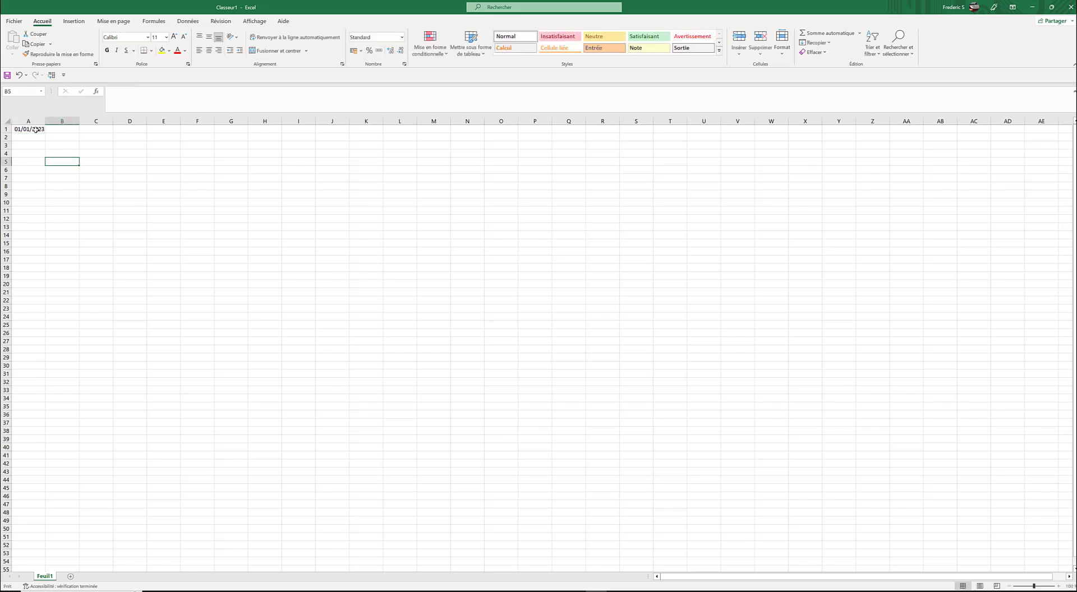
left_click(36, 130)
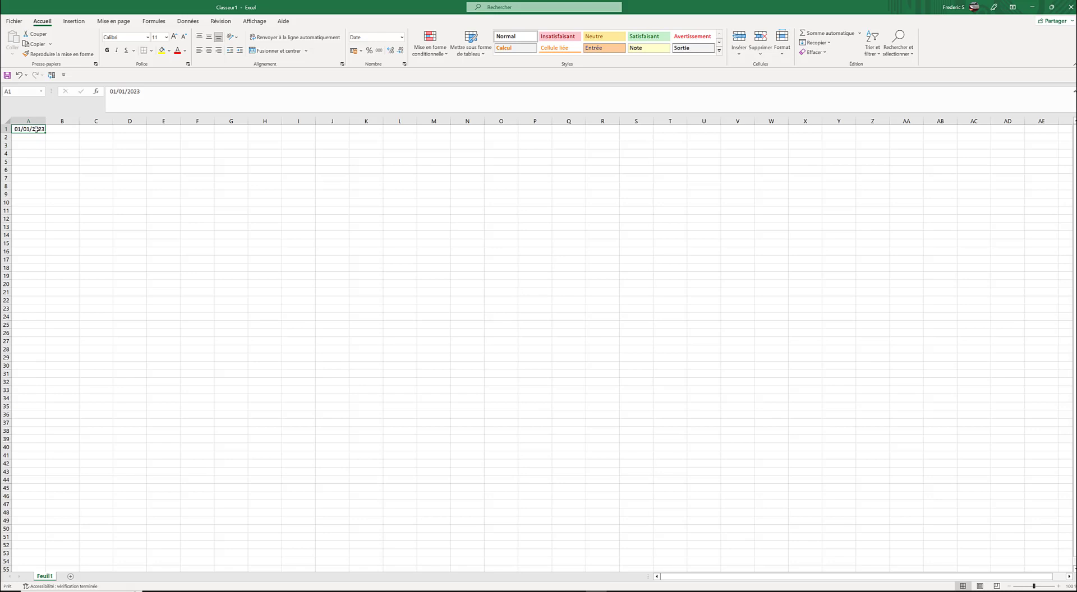
right_click(36, 130)
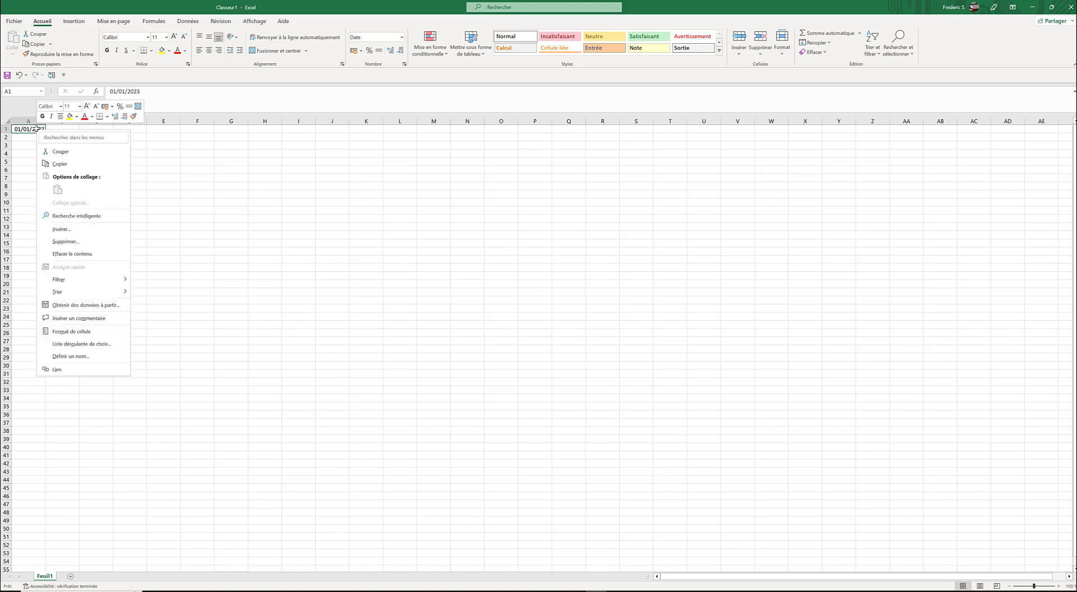
left_click(73, 331)
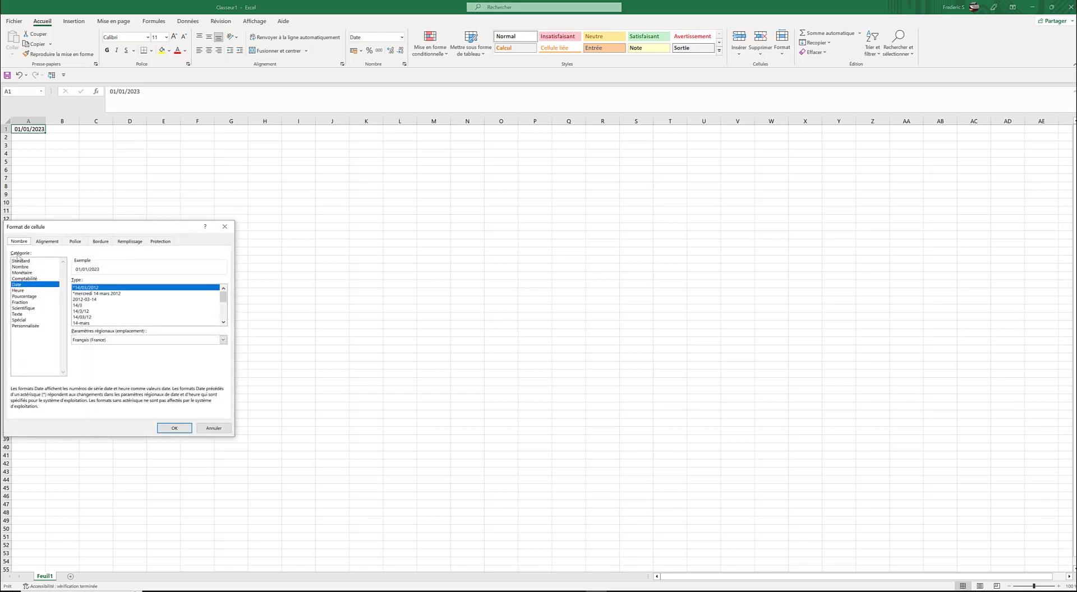
left_click(84, 294)
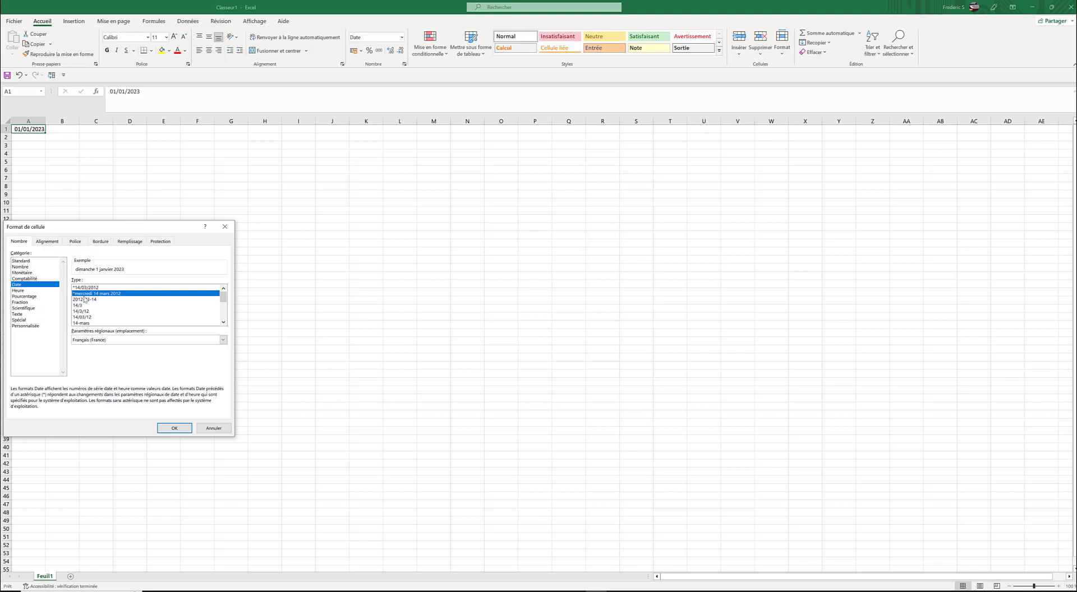
left_click(179, 429)
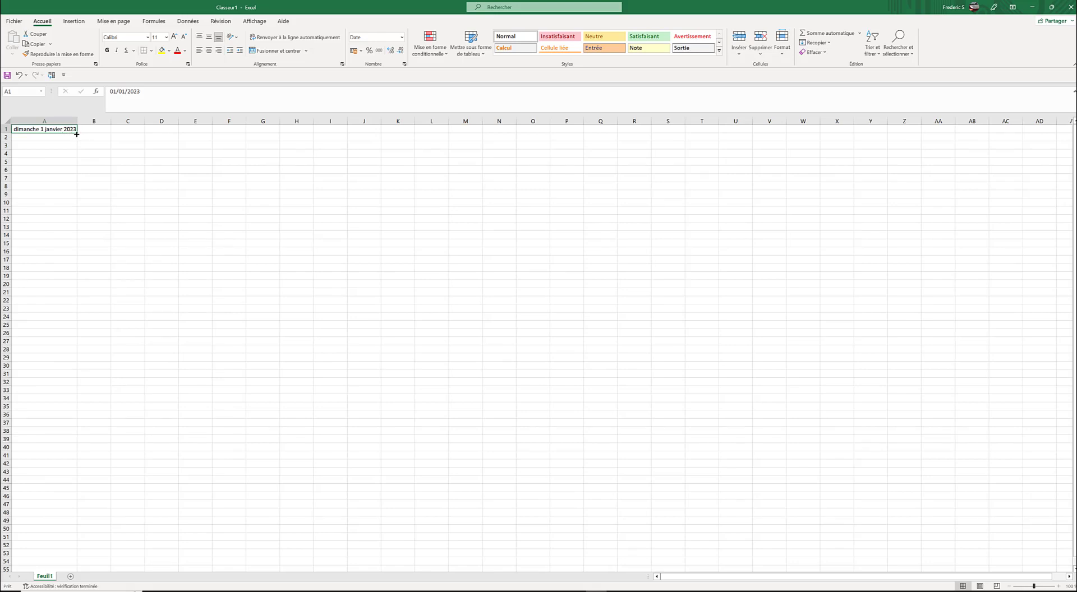
Step: Fill the daily date series from A1 down to dimanche 31 décembre 2023 in A365 and autofit column A's width
left_click_drag(78, 133, 45, 562)
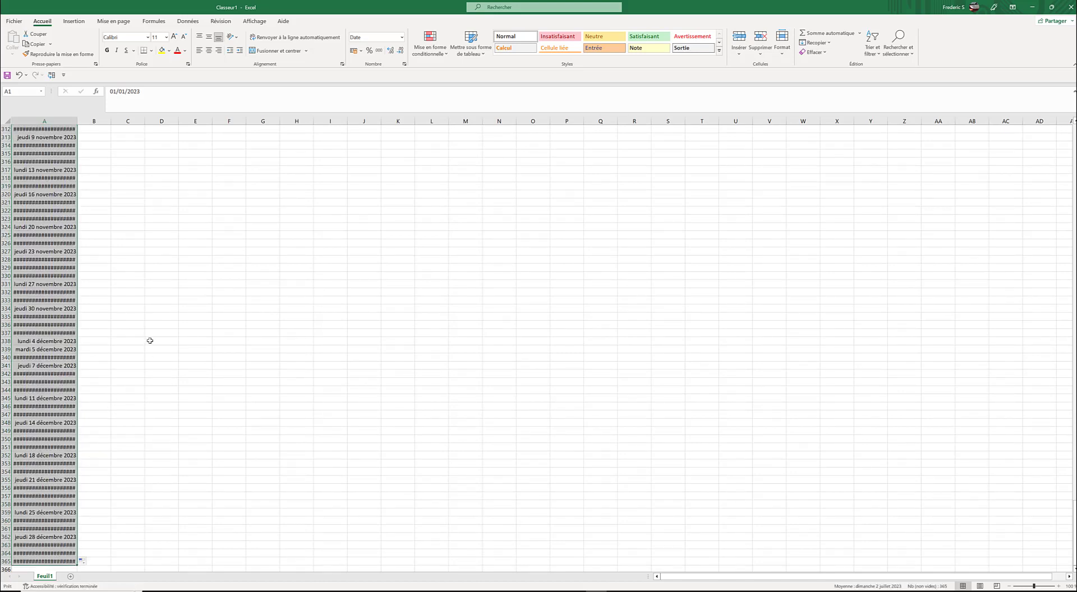
double_click(76, 120)
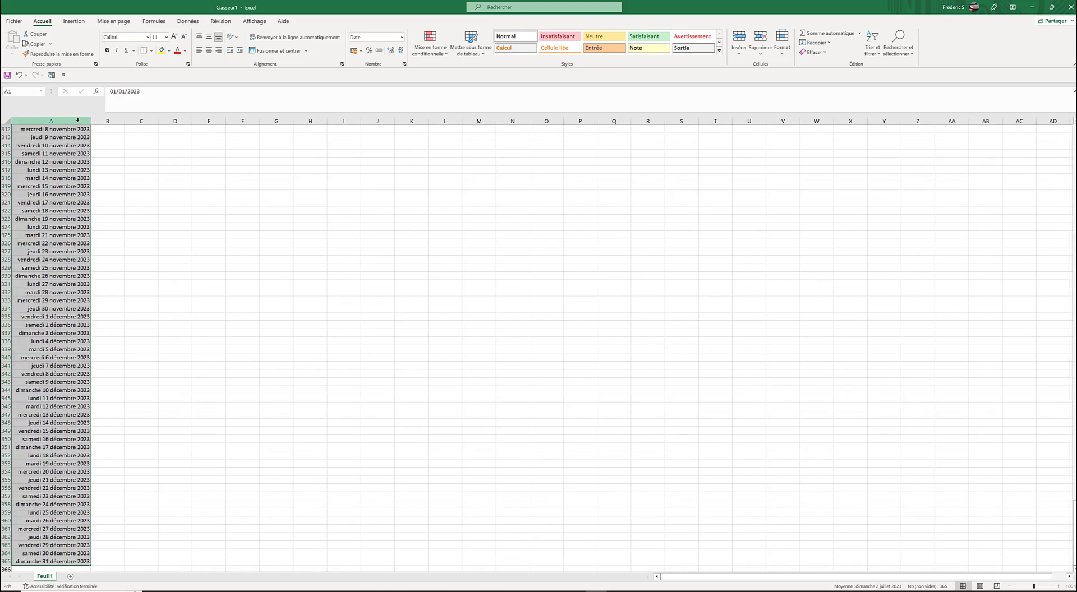
left_click(519, 225)
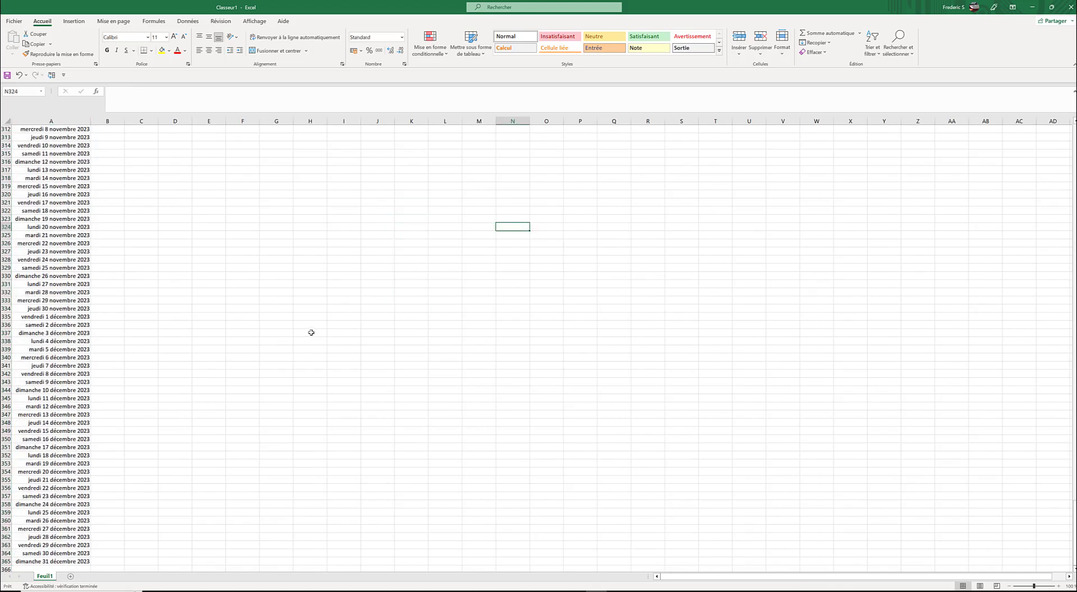
Step: Refill the dates from A1 down to A365 with the fill option Incrémenter les jours de semaine
scroll(311, 334, "down", 3)
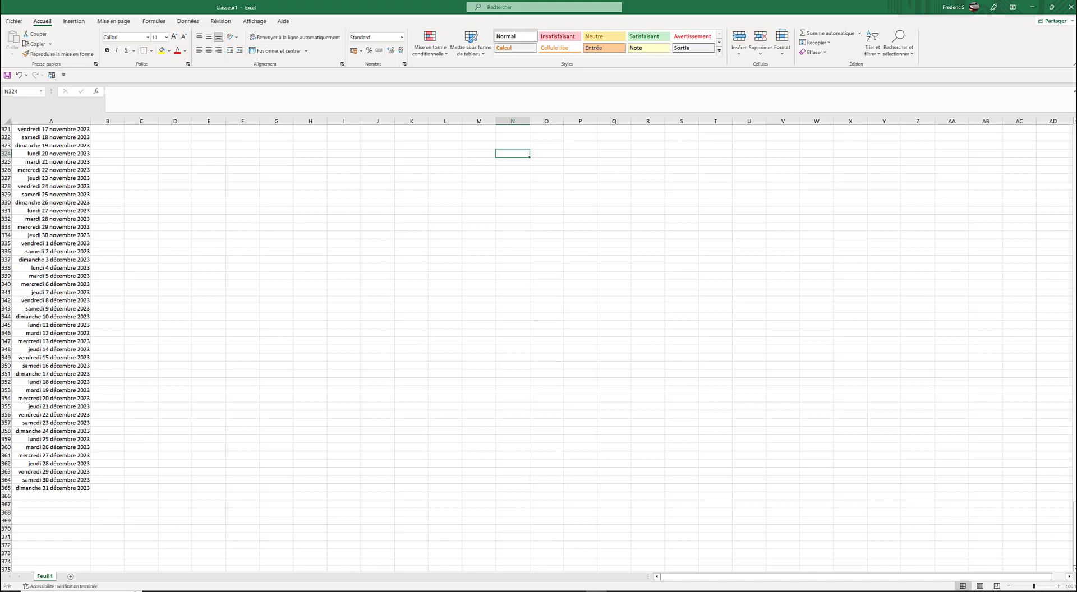
scroll(1014, 277, "up", 9)
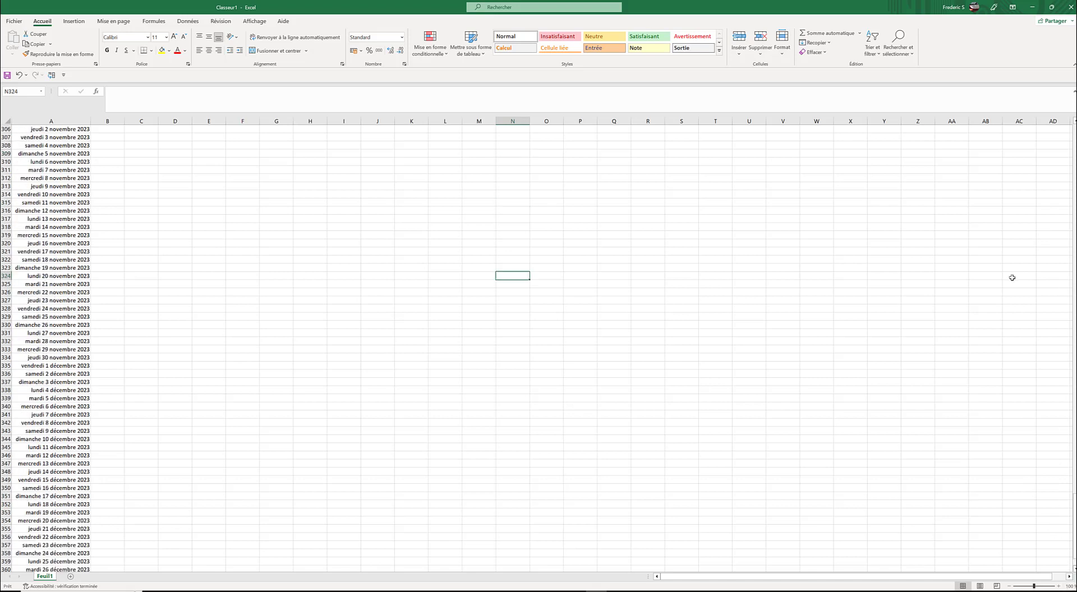
left_click(347, 259)
scroll(471, 277, "up", 9)
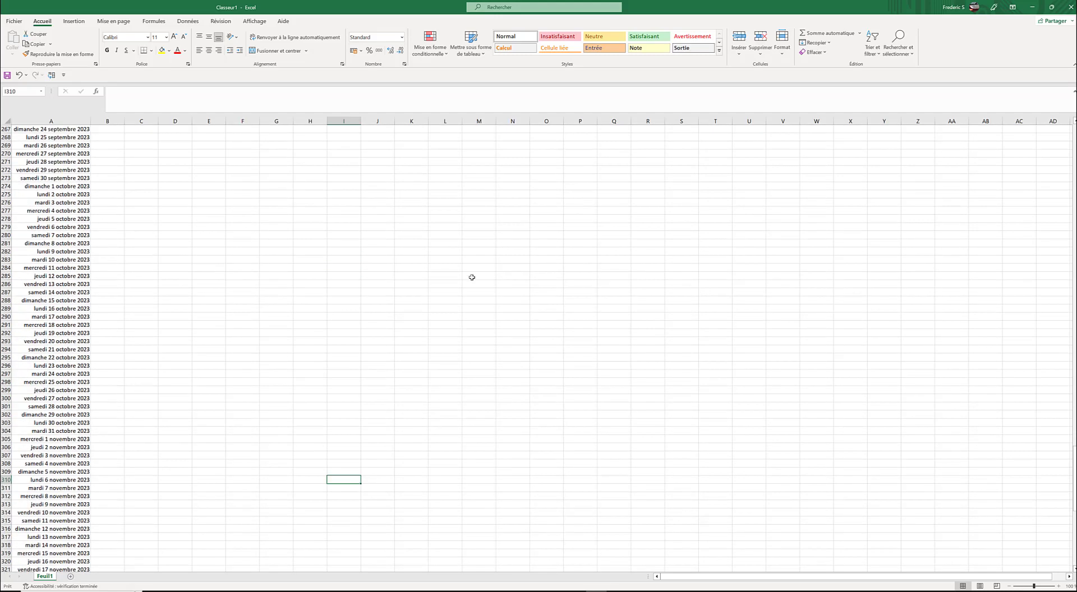
scroll(471, 277, "up", 20)
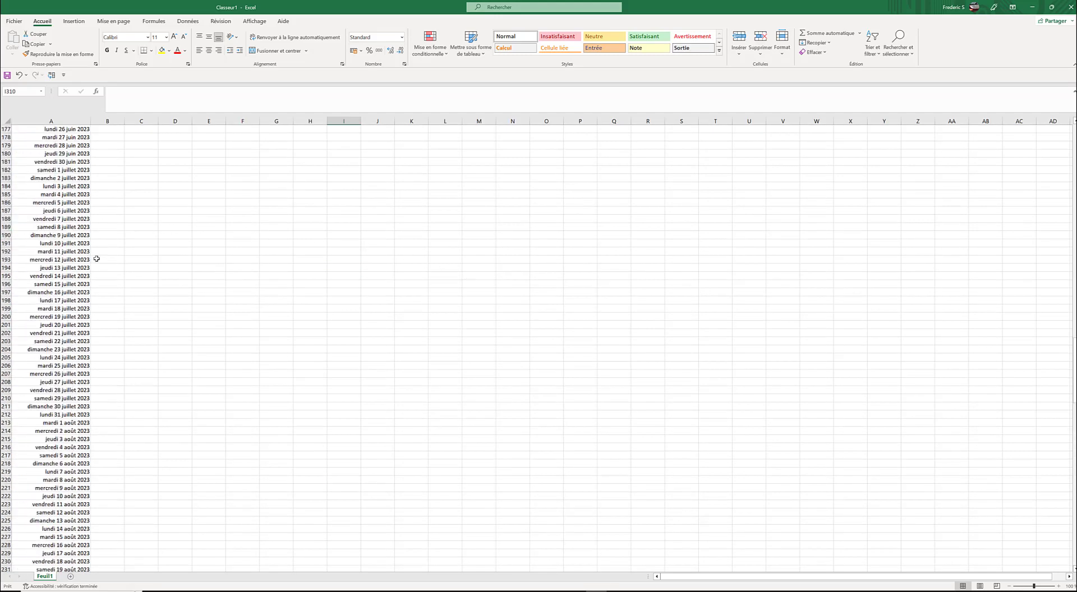
scroll(96, 258, "up", 20)
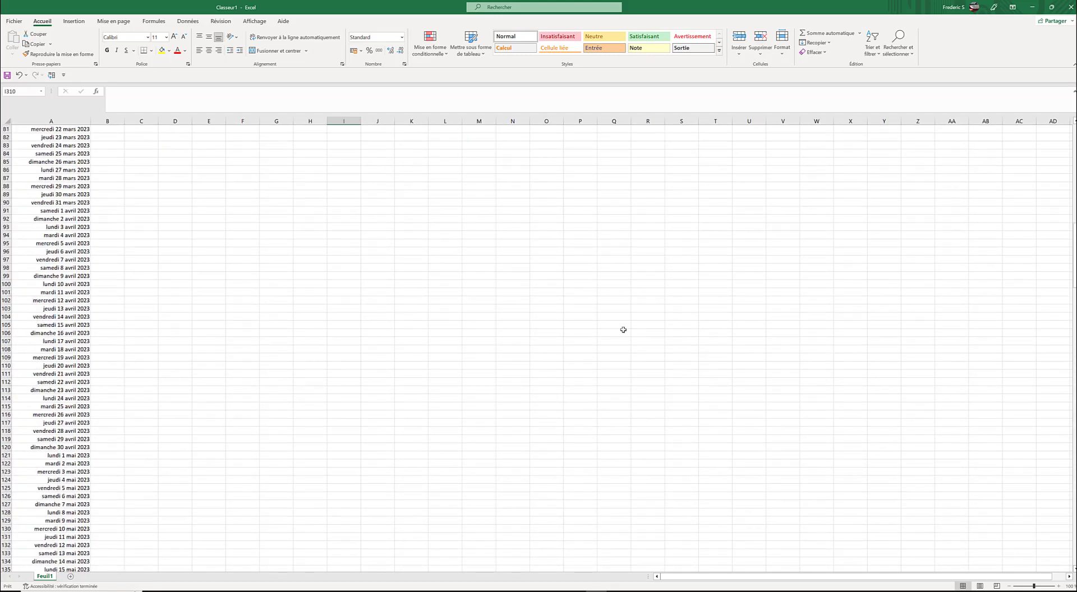
scroll(623, 329, "up", 20)
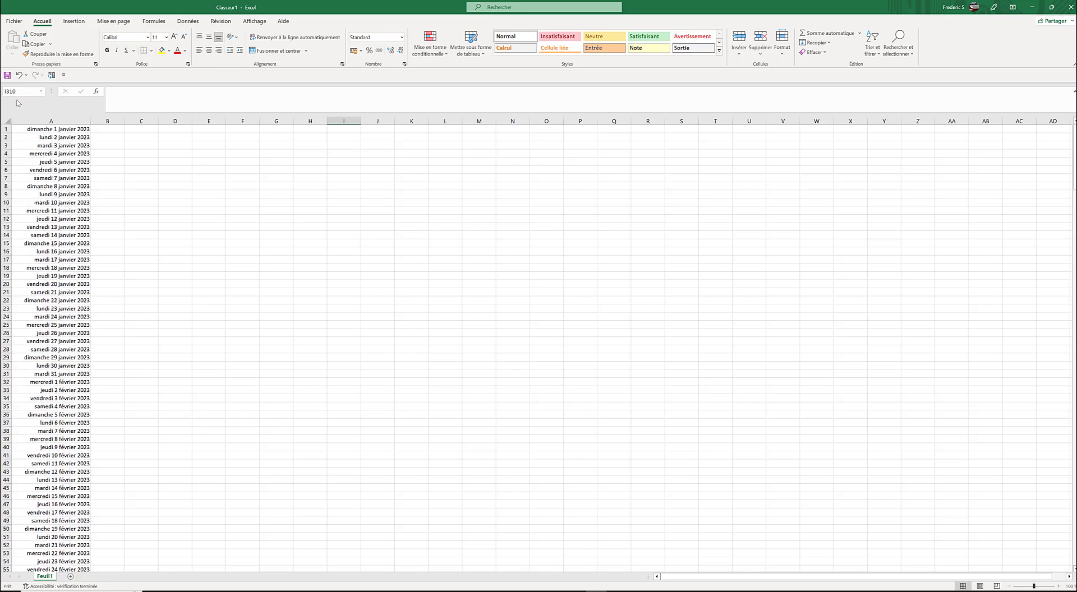
left_click(80, 129)
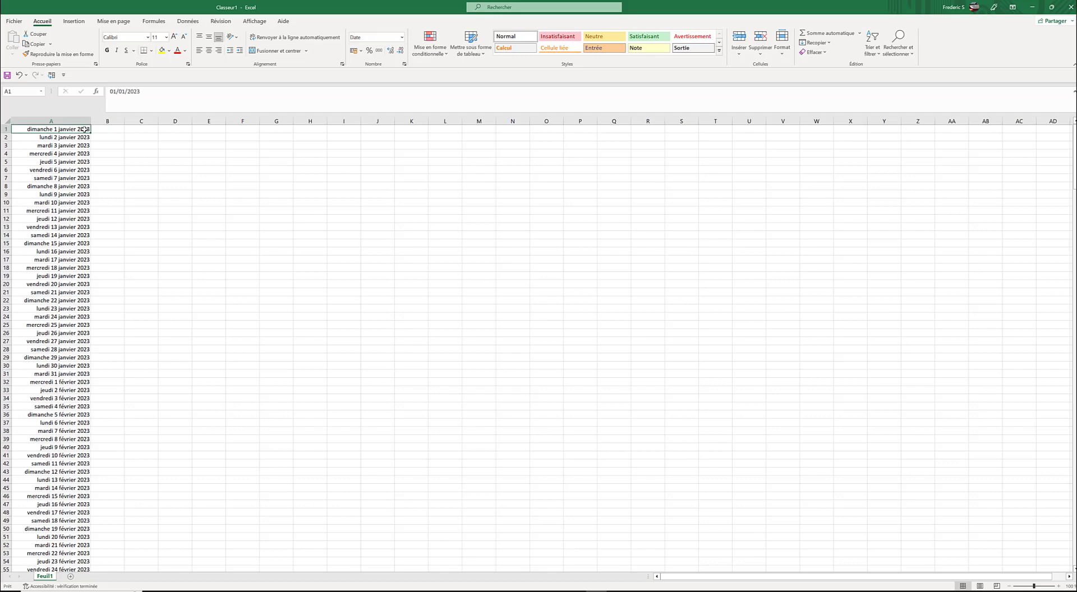
mouse_move(91, 132)
left_mouse_down()
mouse_move(84, 568)
mouse_move(103, 517)
mouse_move(164, 168)
mouse_move(92, 171)
left_mouse_up()
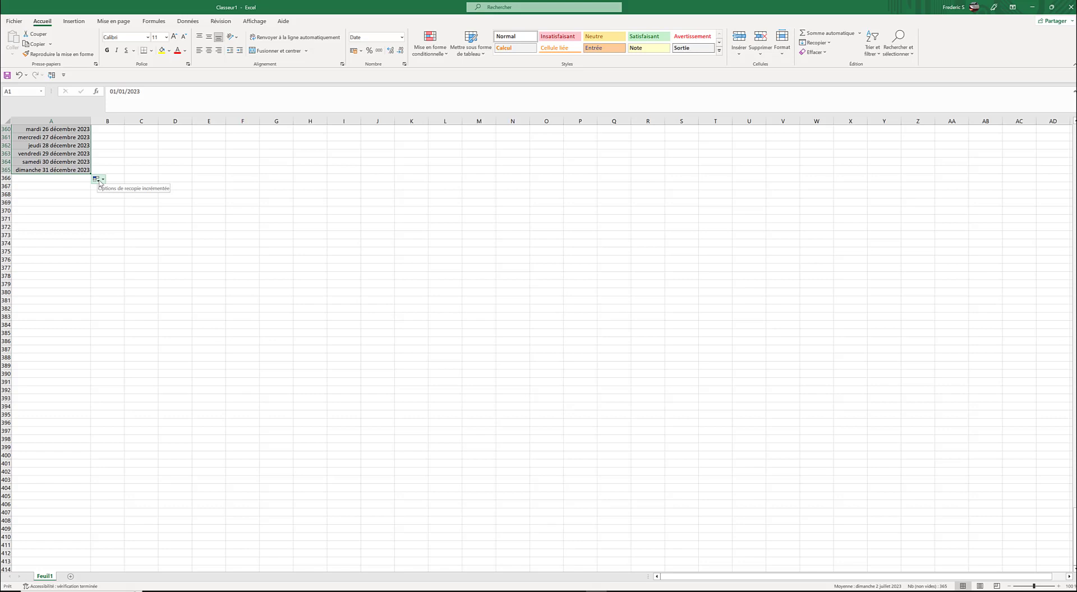
left_click(99, 182)
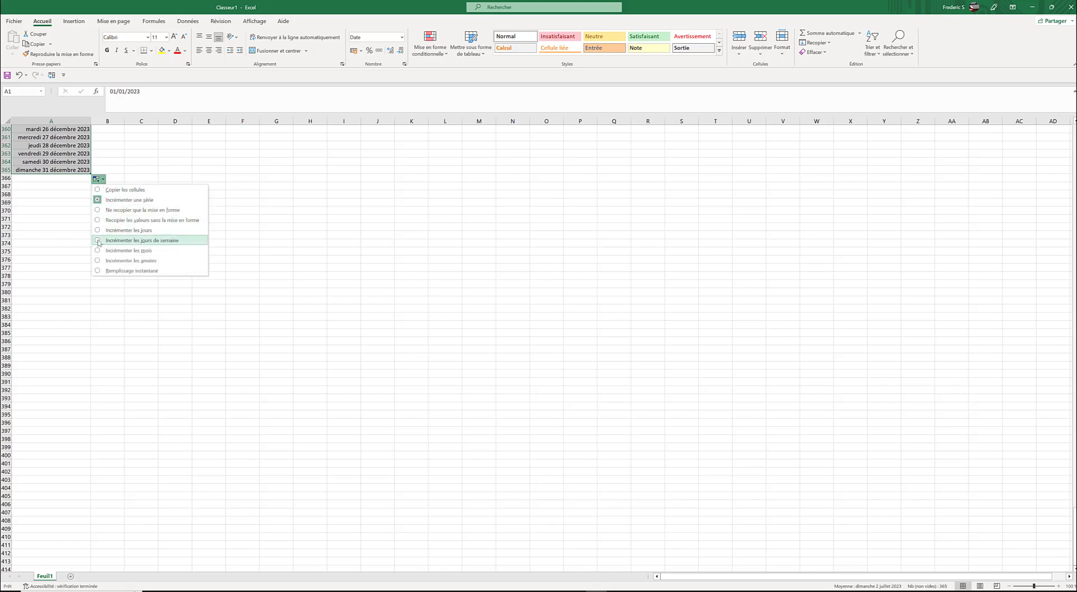
left_click(98, 241)
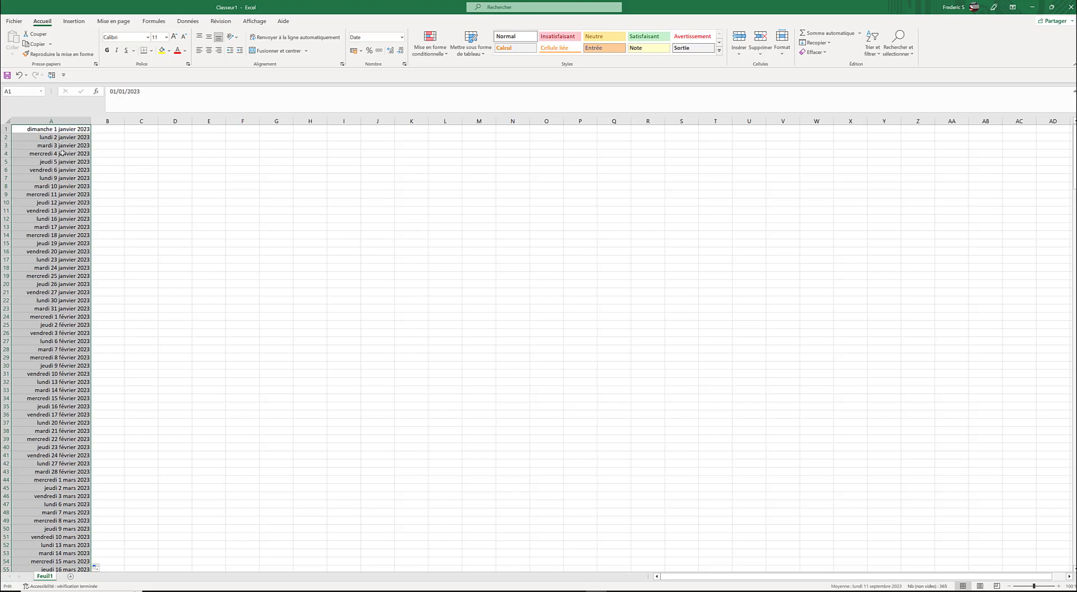
Step: Clear all the 2024 dates in column A, starting from lundi 1 janvier 2024 in cell A262
scroll(66, 233, "down", 8)
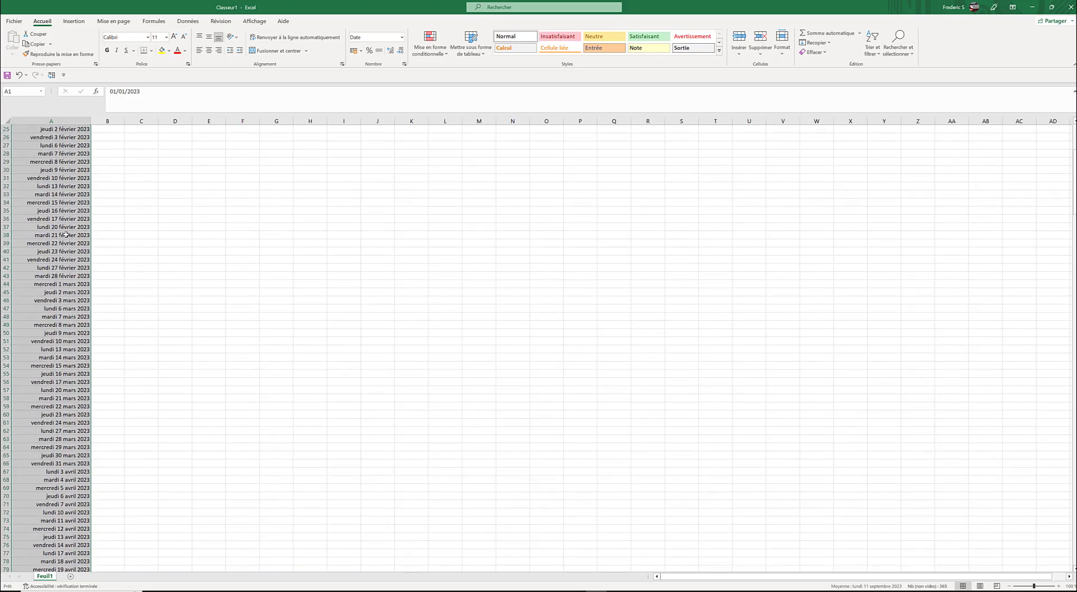
scroll(66, 235, "down", 10)
scroll(66, 235, "down", 20)
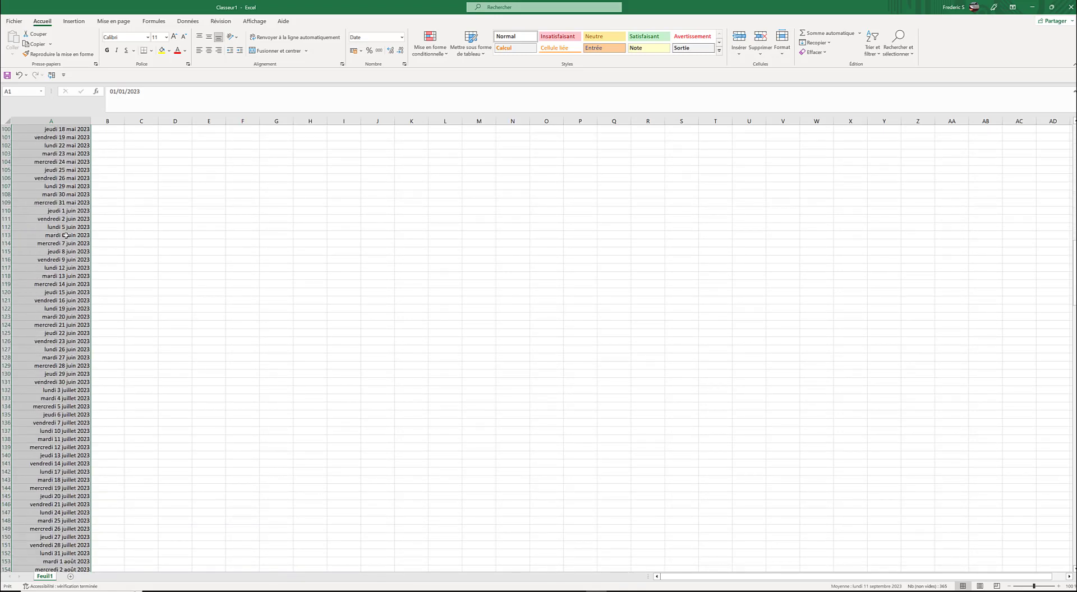
scroll(66, 235, "down", 19)
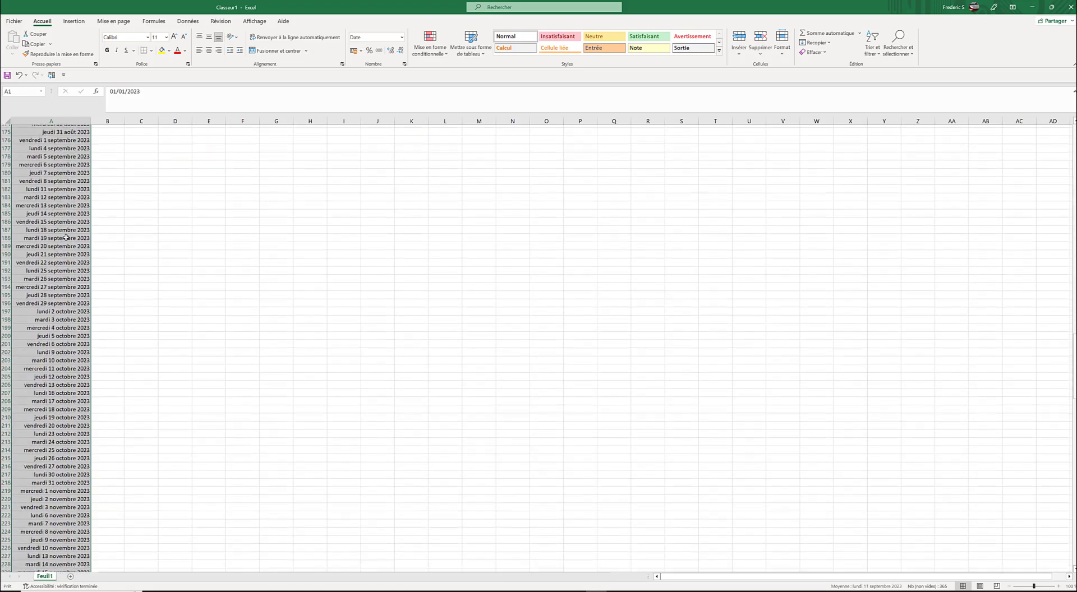
scroll(66, 235, "down", 10)
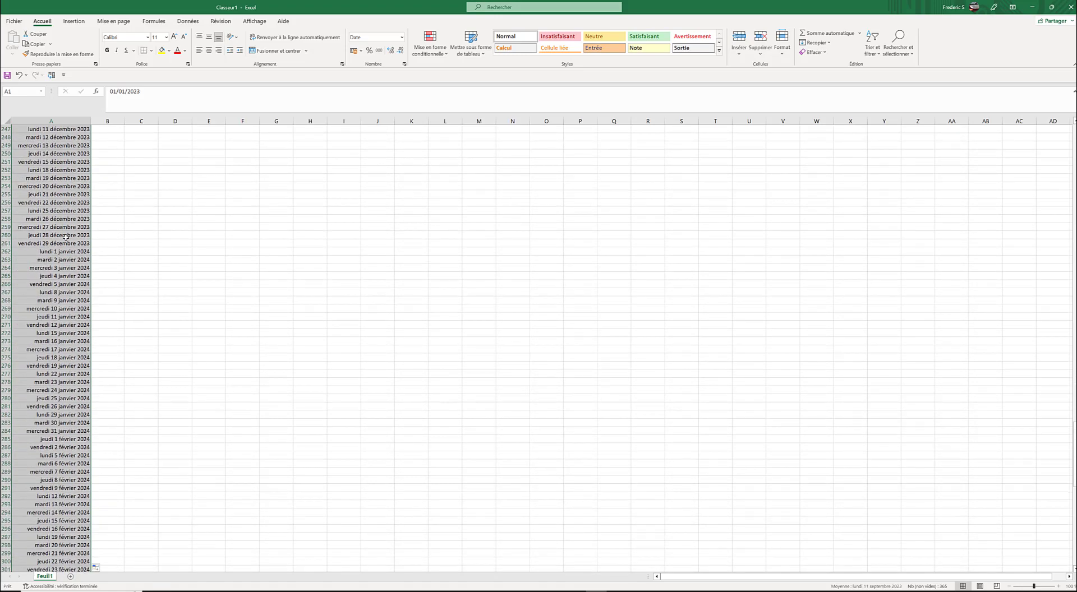
scroll(64, 232, "up", 2)
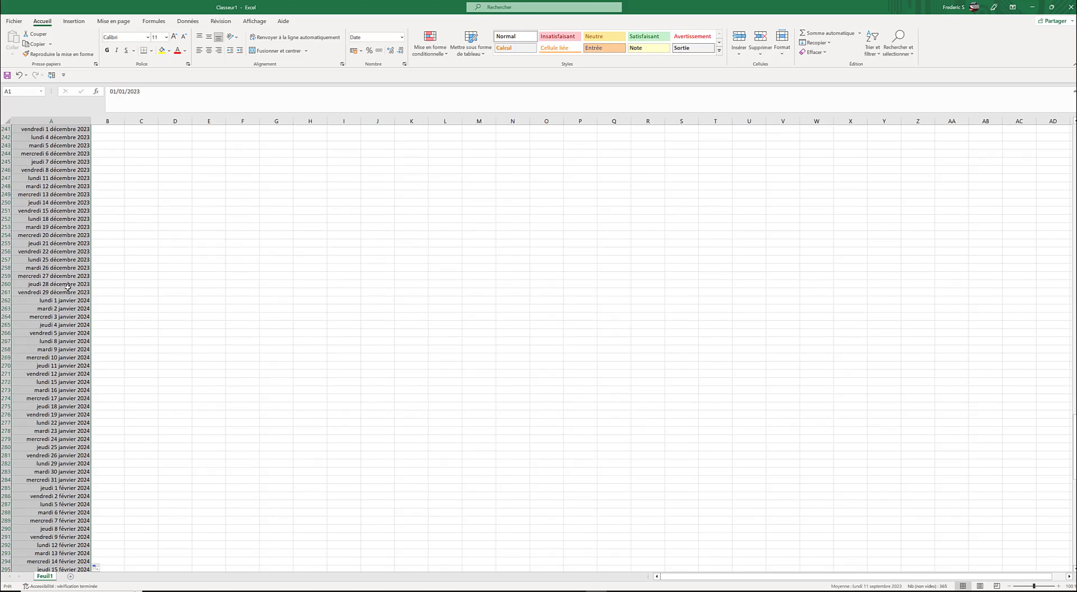
left_click(59, 301)
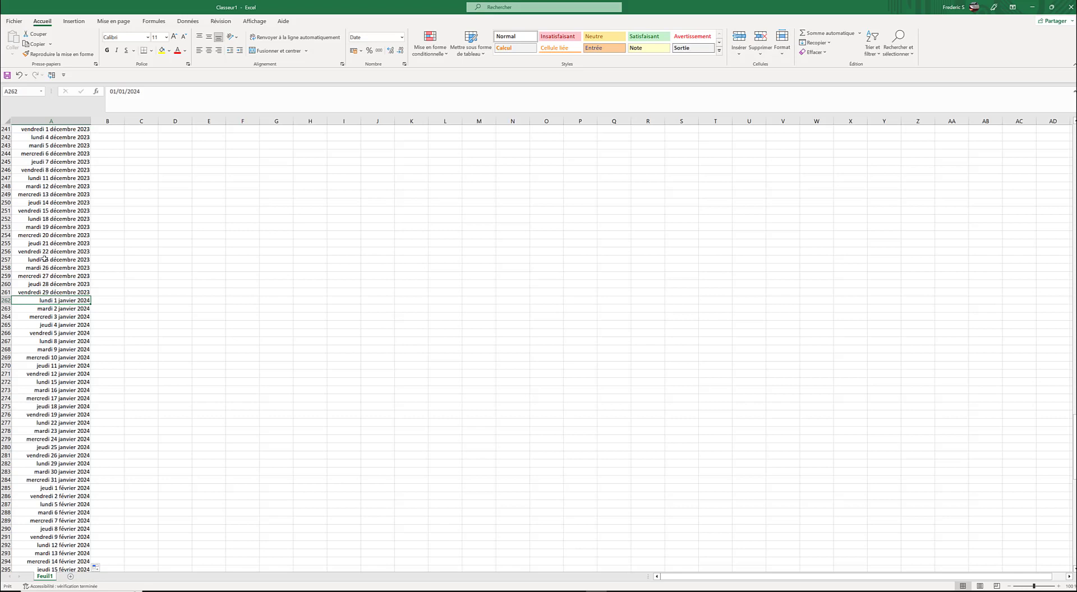
key("shift+Down")
key("shift+Down")
key("shift+Down")
key("shift+Down")
key("shift+Down")
key("shift+Down")
key("shift+Down")
key("shift+Down")
key("shift+Down")
key("shift+Down")
key("shift+Down")
key("shift+Down")
key("shift+Down")
key("shift+Down")
key("shift+Down")
key("shift+Down")
key("shift+Down")
key("shift+Down")
key("shift+Down")
key("shift+Down")
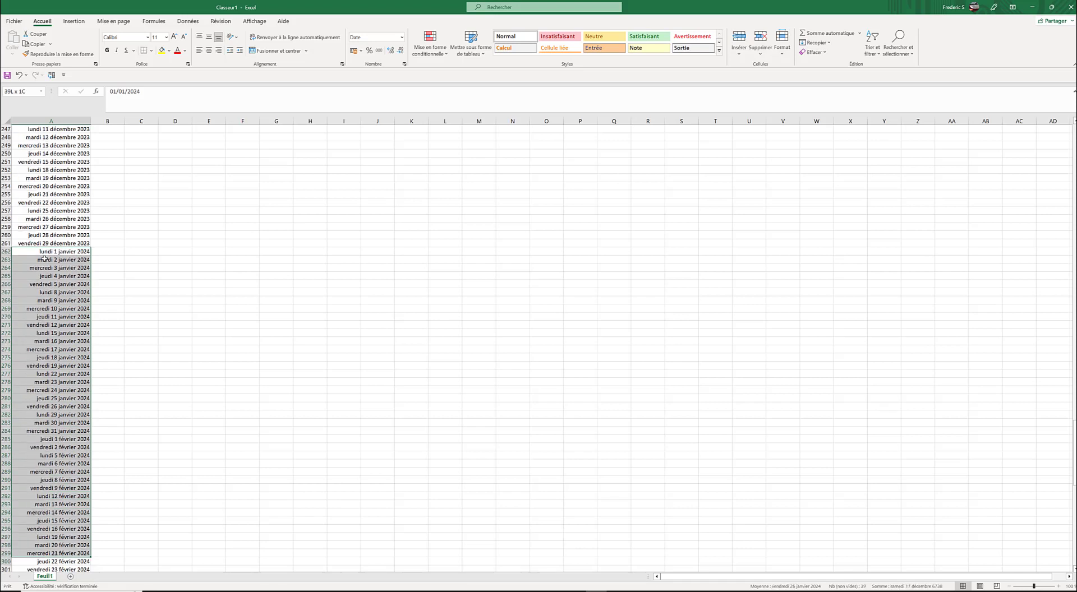
key("shift+Down")
key("shift+Down")
key("shift+Down")
key("shift+Down")
key("shift+Down")
key("shift+Down")
key("shift+Down")
key("shift+Down")
key("shift+Down")
key("shift+Down")
key("shift+Down")
key("shift+Down")
key("shift+Down")
key("shift+Down")
key("shift+Down")
key("shift+Down")
key("shift+Down")
key("shift+Down")
key("shift+Down")
key("shift+Down")
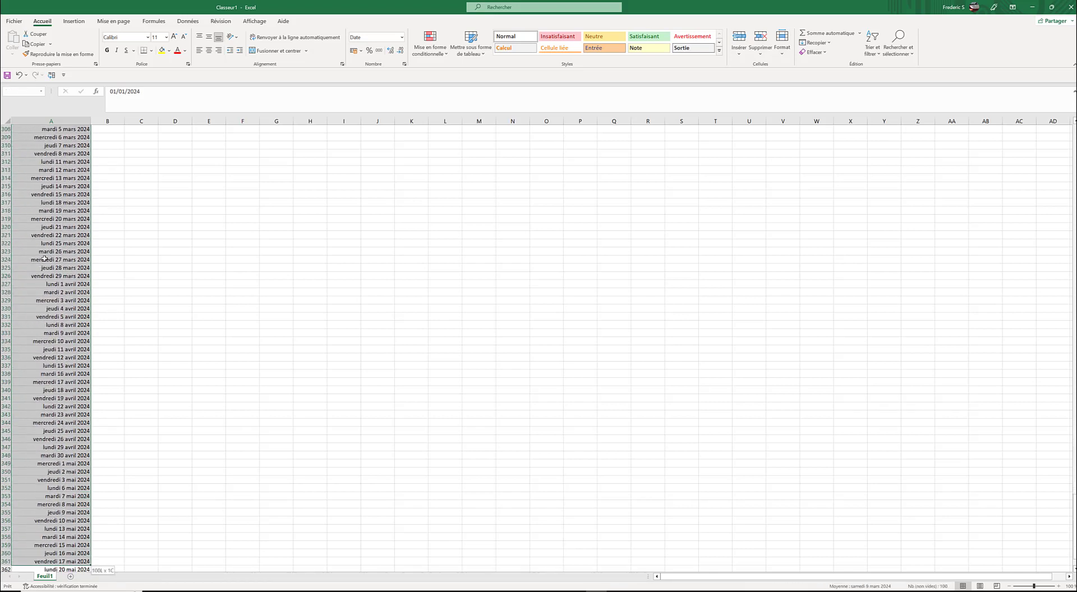
key("shift+Down")
key("shift+Down")
key("shift+Down")
key("shift+Down")
key("shift+Down")
key("shift+Down")
key("shift+Down")
key("shift+Down")
key("shift+Down")
key("shift+Down")
key("shift+Down")
key("shift+Down")
key("shift+Down")
key("shift+Down")
key("shift+Down")
key("shift+Down")
key("shift+Down")
key("shift+Down")
key("shift+Down")
key("shift+Down")
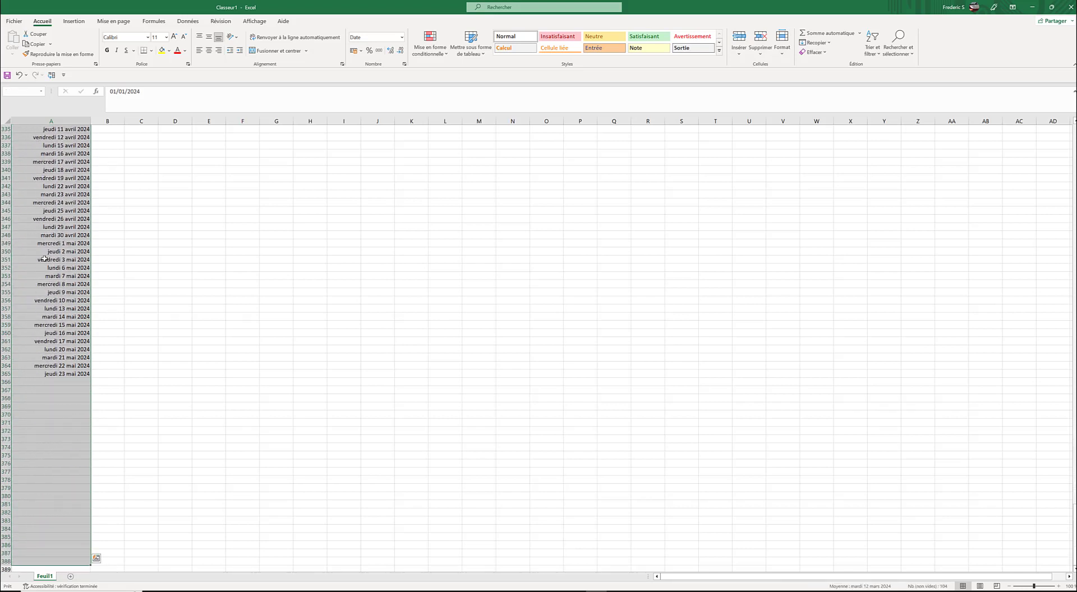
key("Delete")
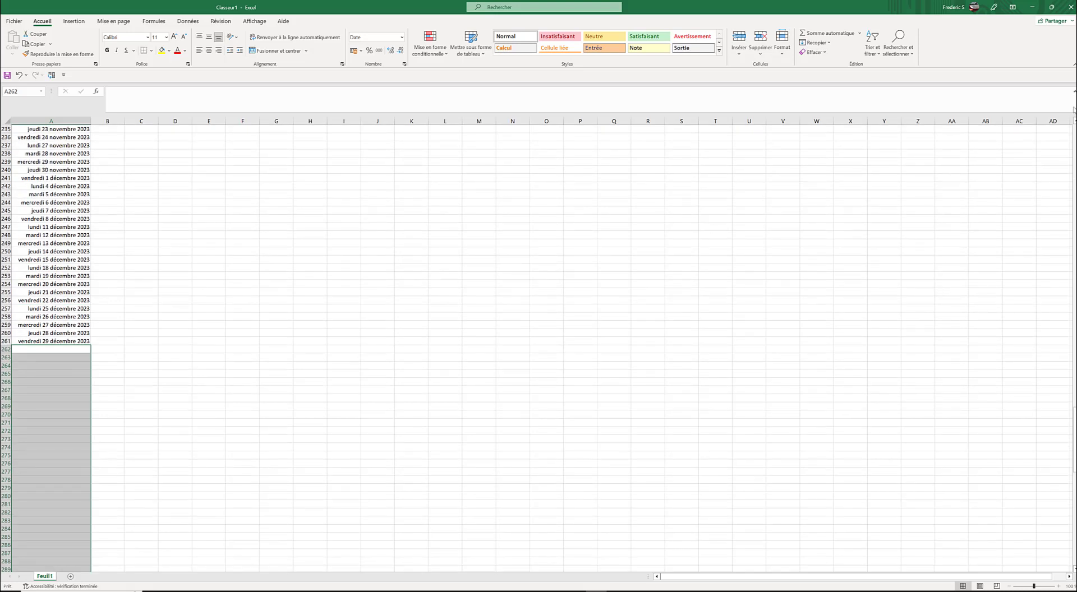
Step: Delete the entire row 1 containing dimanche 1 janvier 2023 from the date list
scroll(538, 348, "up", 7)
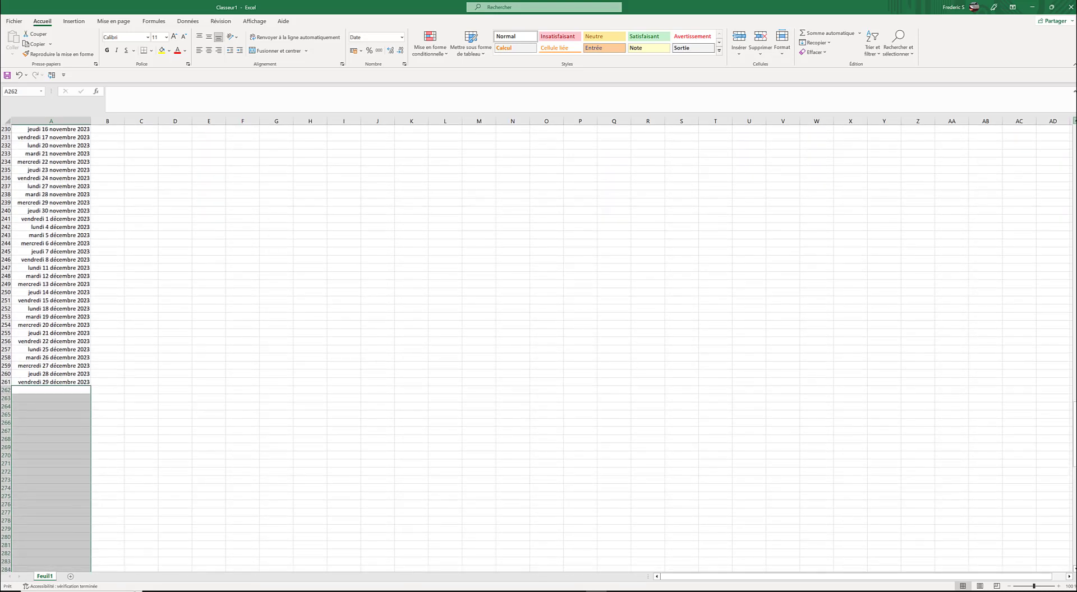
scroll(538, 348, "up", 10)
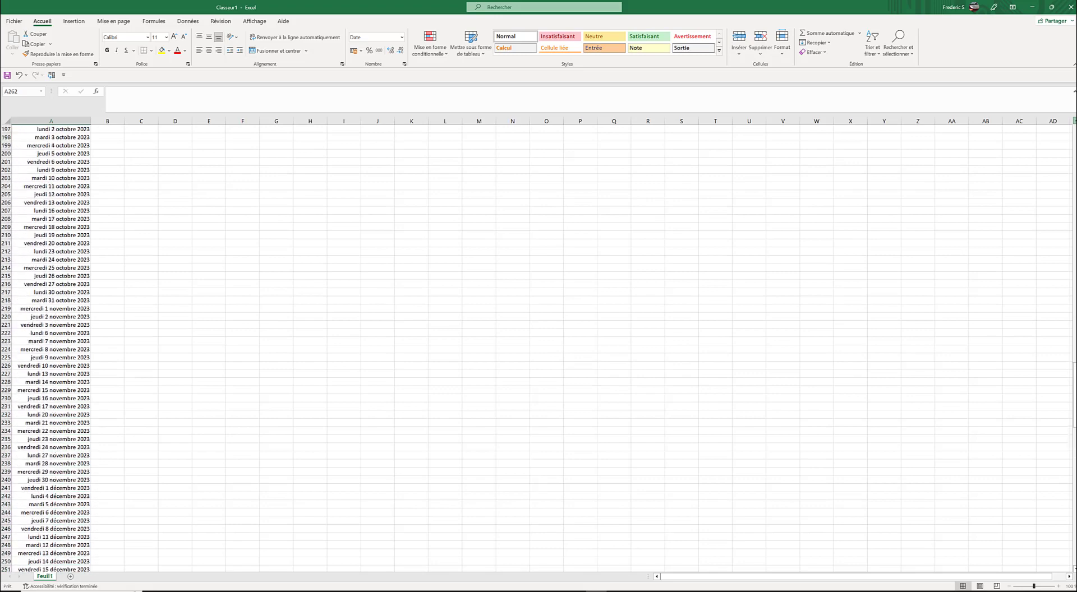
scroll(539, 347, "up", 10)
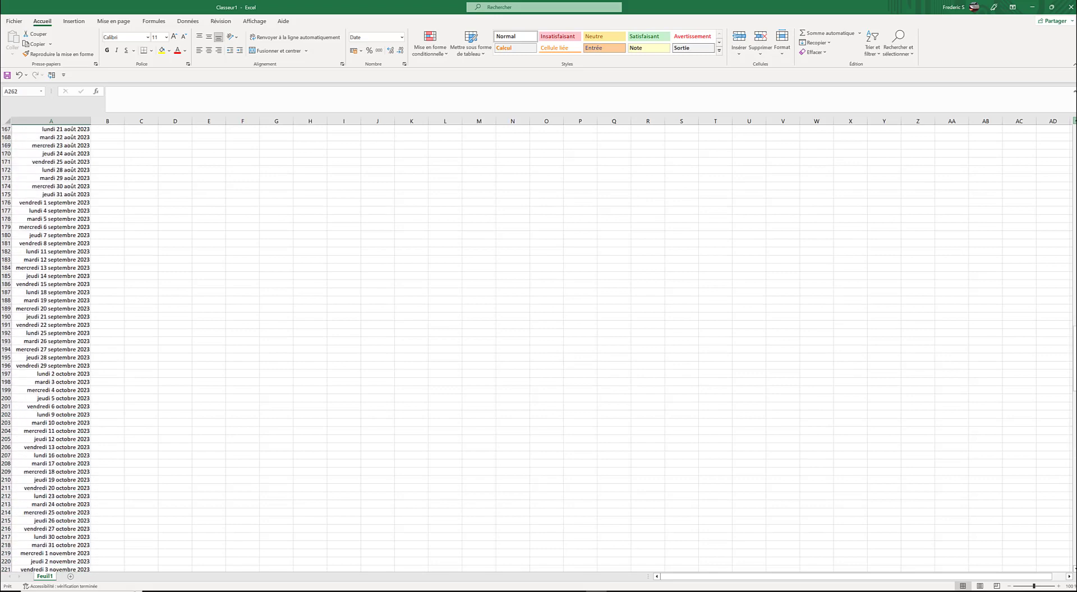
scroll(538, 348, "up", 11)
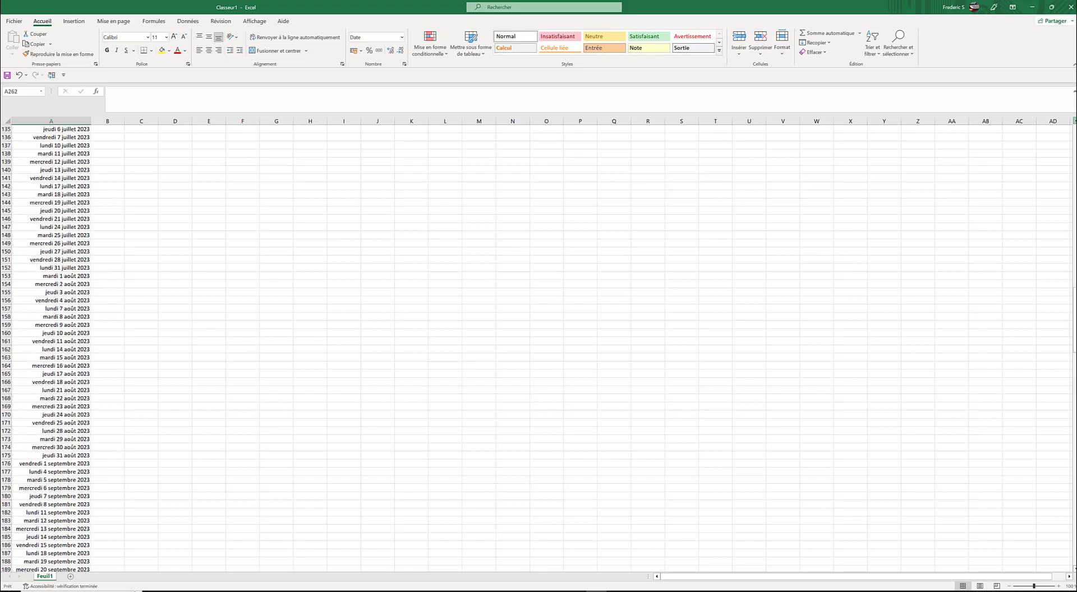
scroll(538, 348, "up", 10)
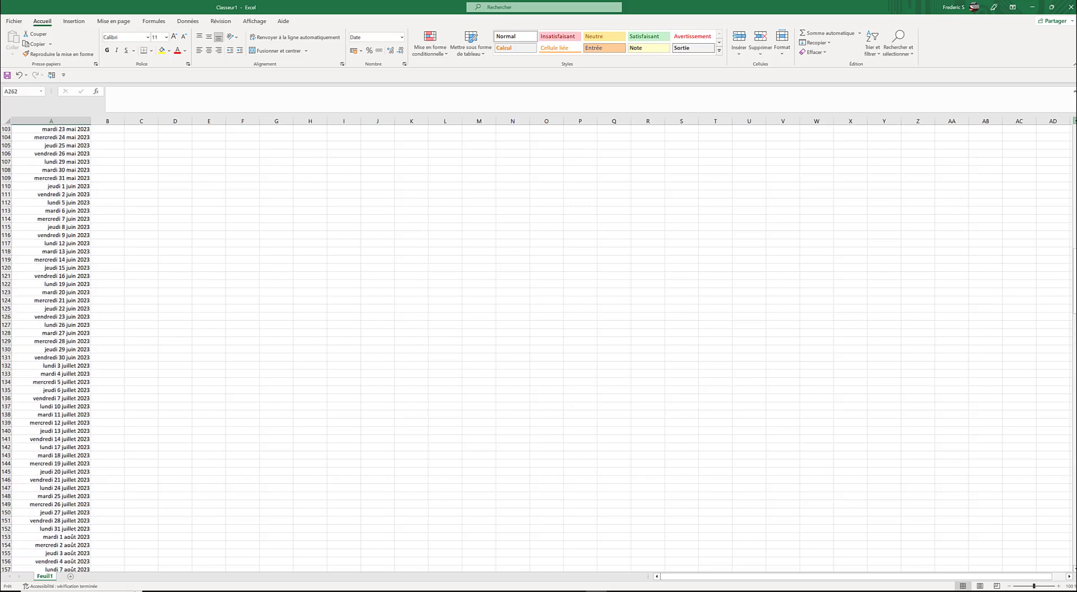
scroll(538, 347, "up", 1)
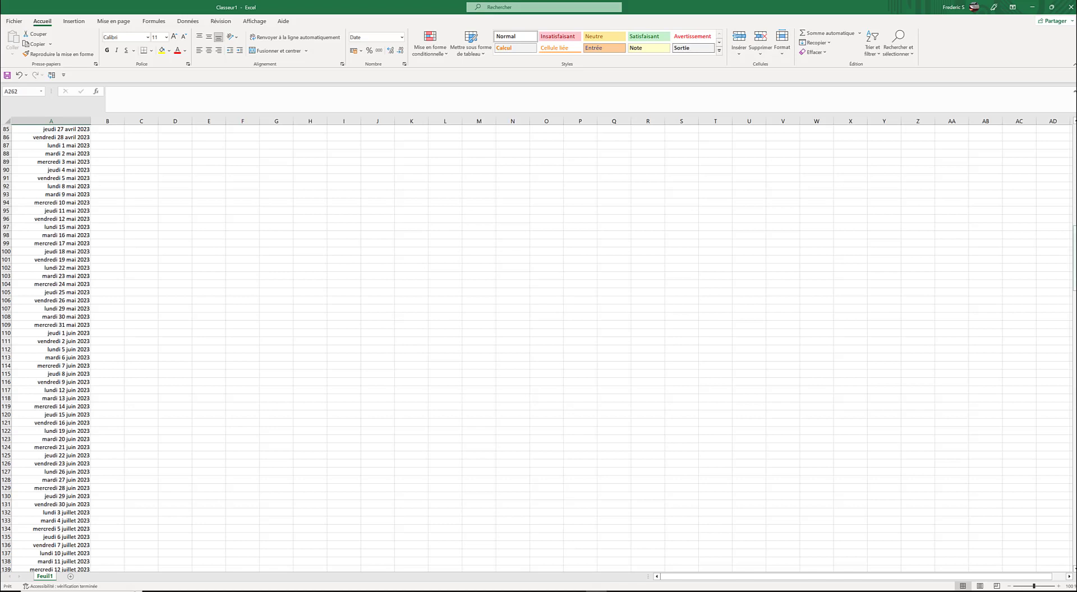
left_click_drag(1074, 245, 1075, 143)
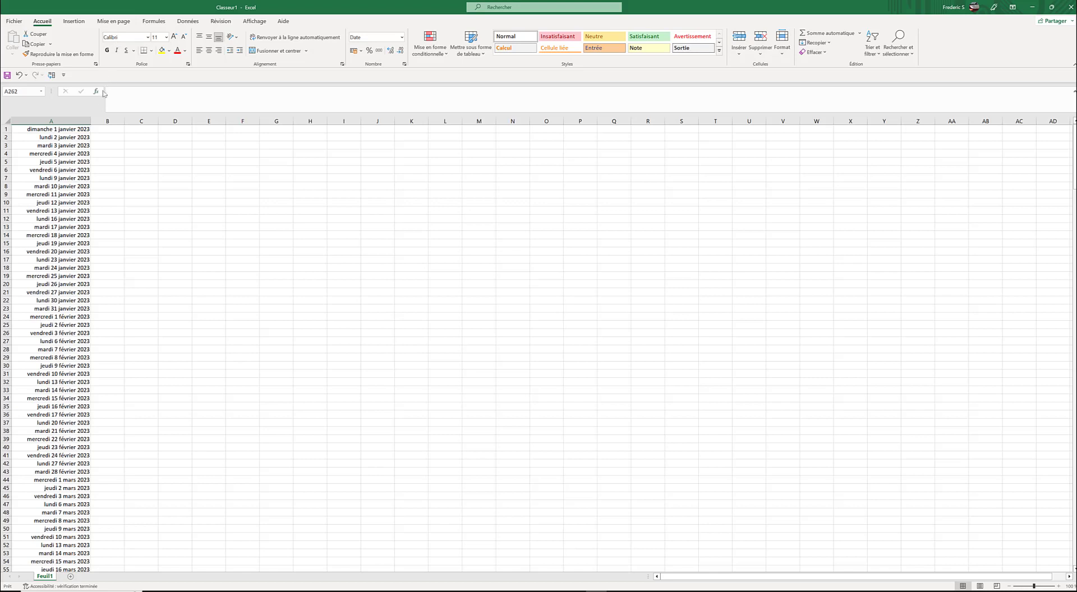
left_click(9, 129)
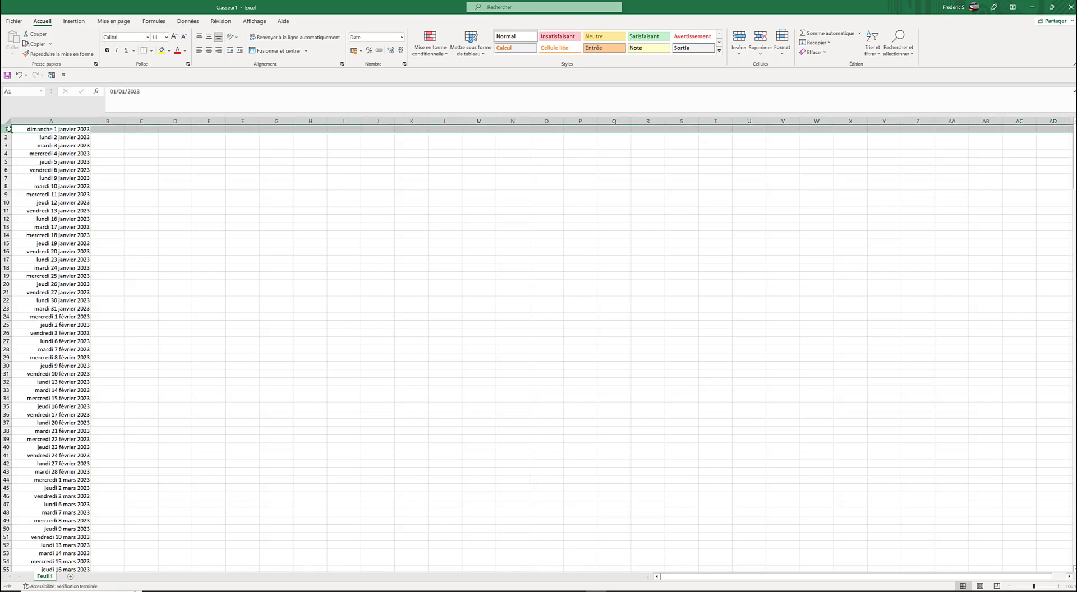
right_click(9, 129)
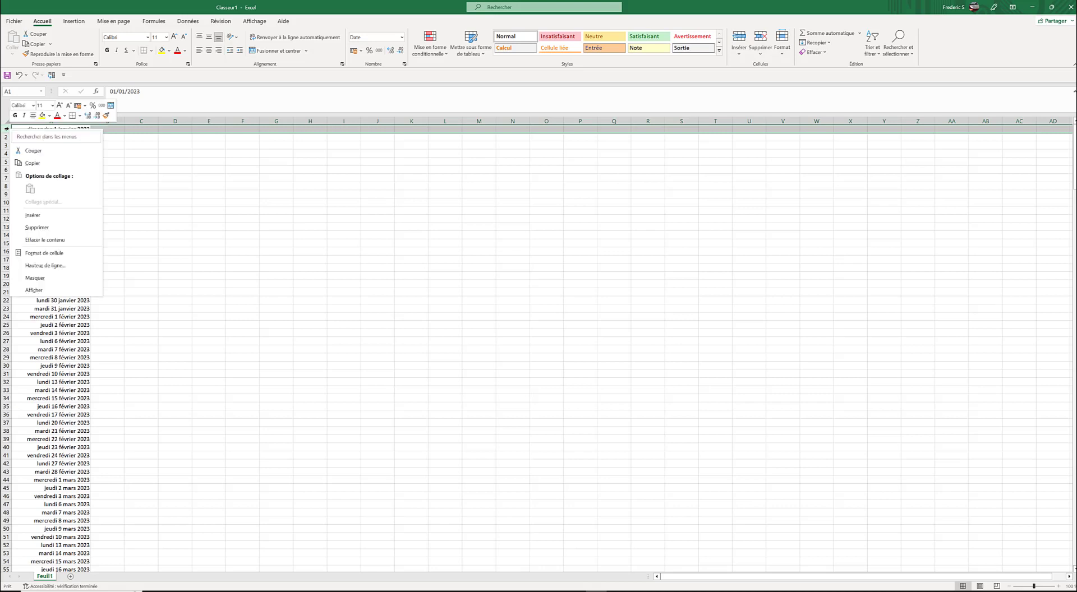
left_click(52, 227)
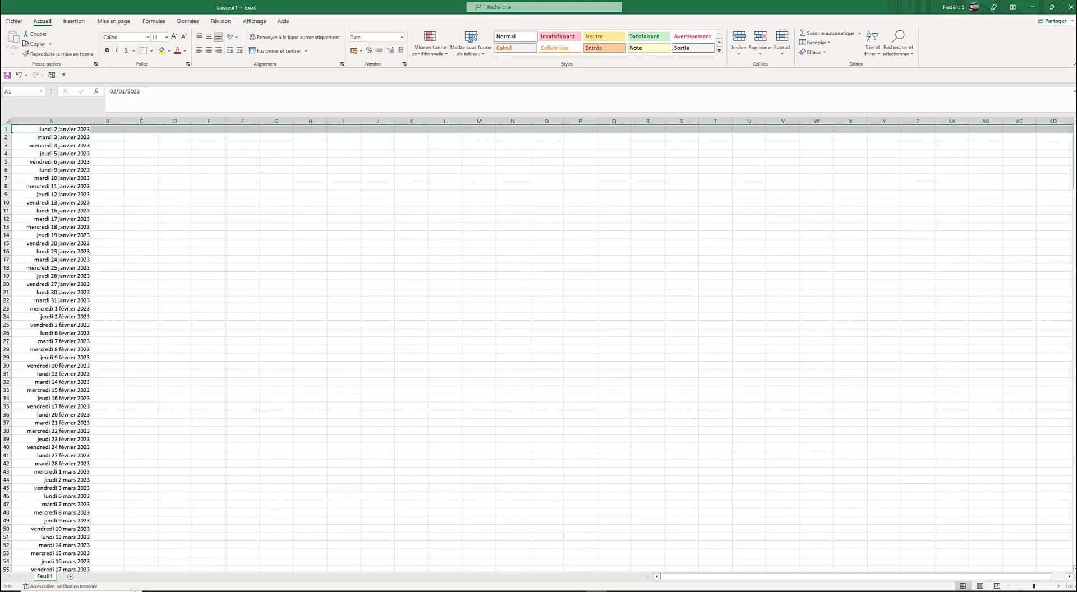
Step: Enter the date 01/01/2023 in cell B1, beside the weekday list
left_click_drag(1073, 157, 1004, 117)
left_click(105, 128)
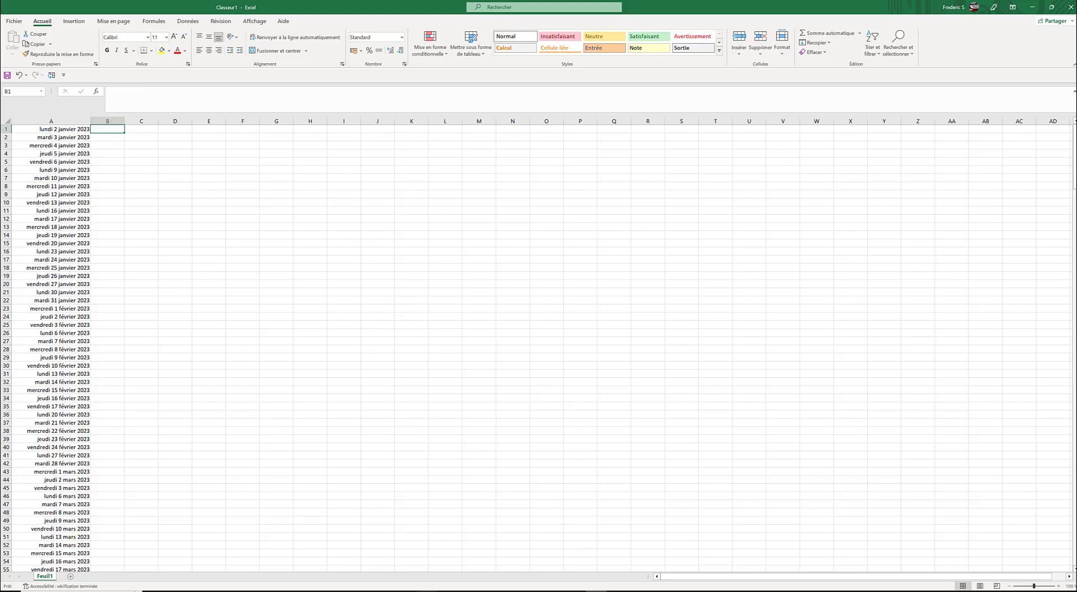
type("01/,")
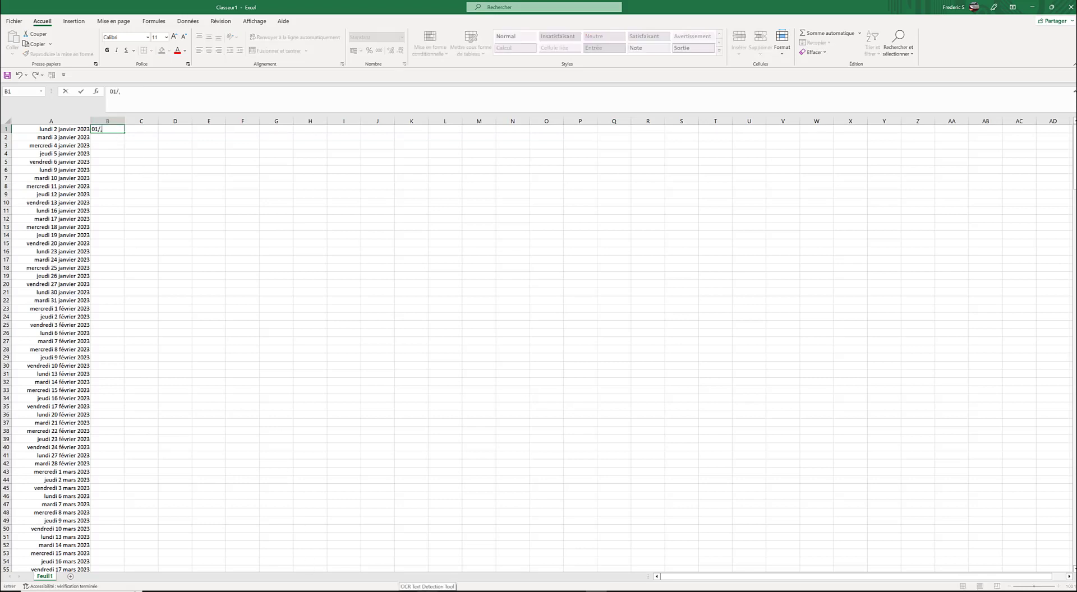
key("BackSpace")
type("01")
key("BackSpace")
key("BackSpace")
type("/01/2023")
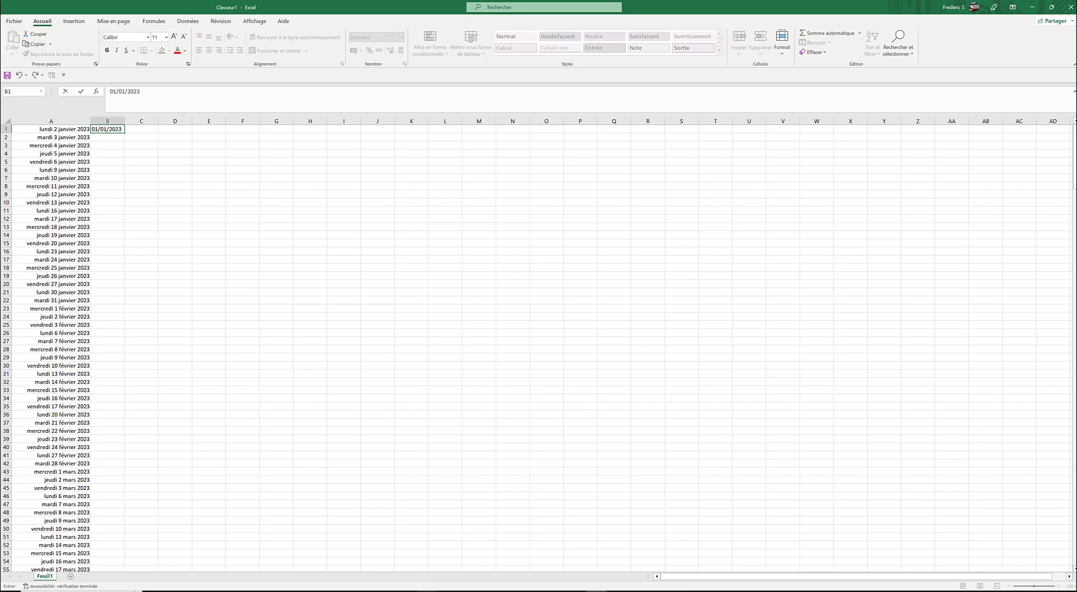
key("Return")
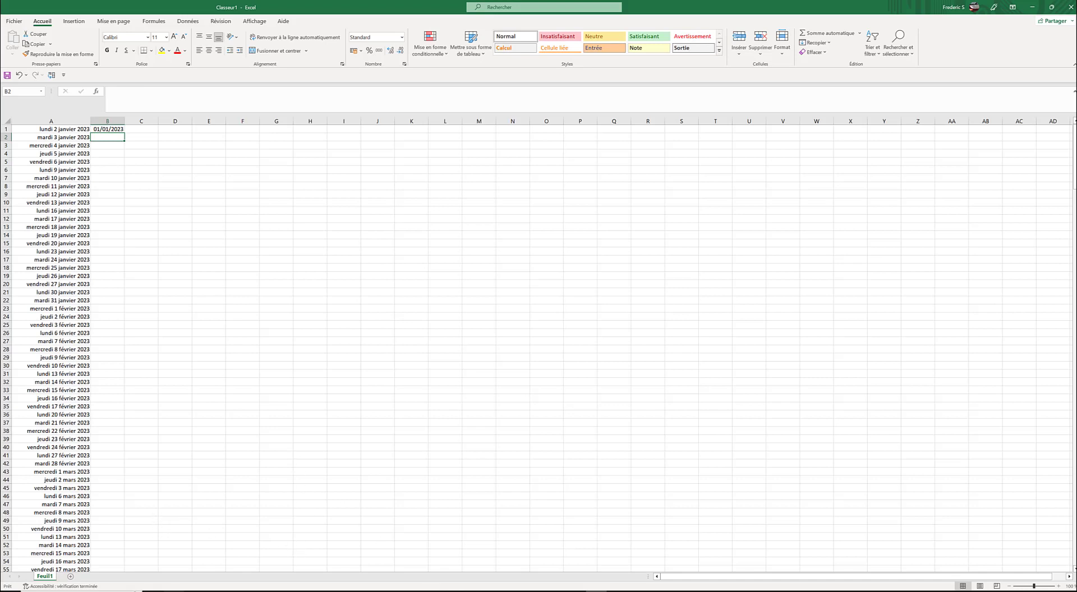
Step: Switch to Microsoft Edge, restore the previous pages, and search Google for "jours fériés 2023" in a new tab
left_click(160, 591)
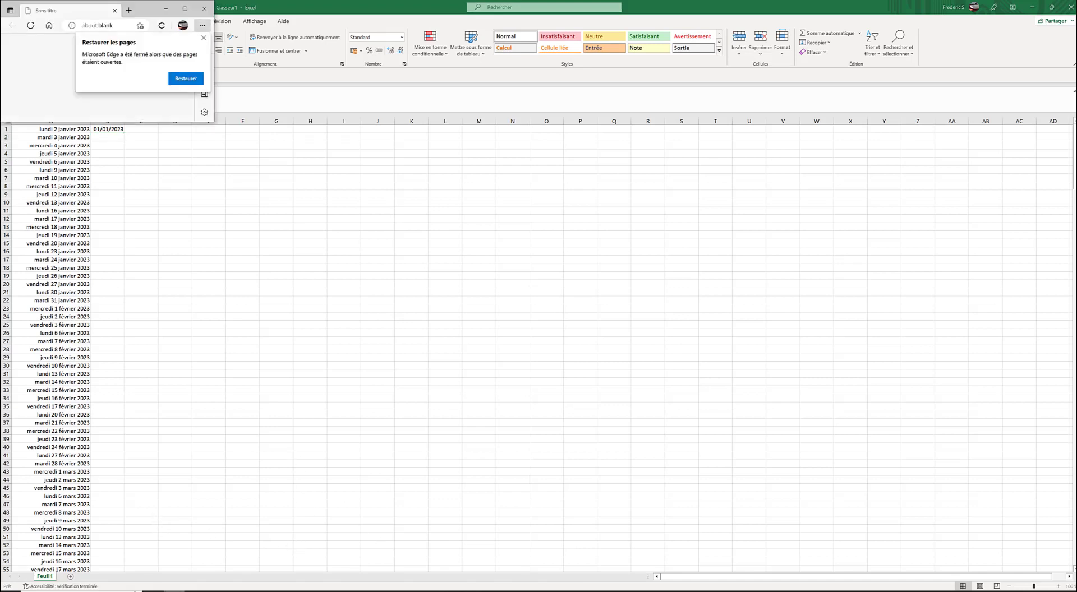
left_click(186, 80)
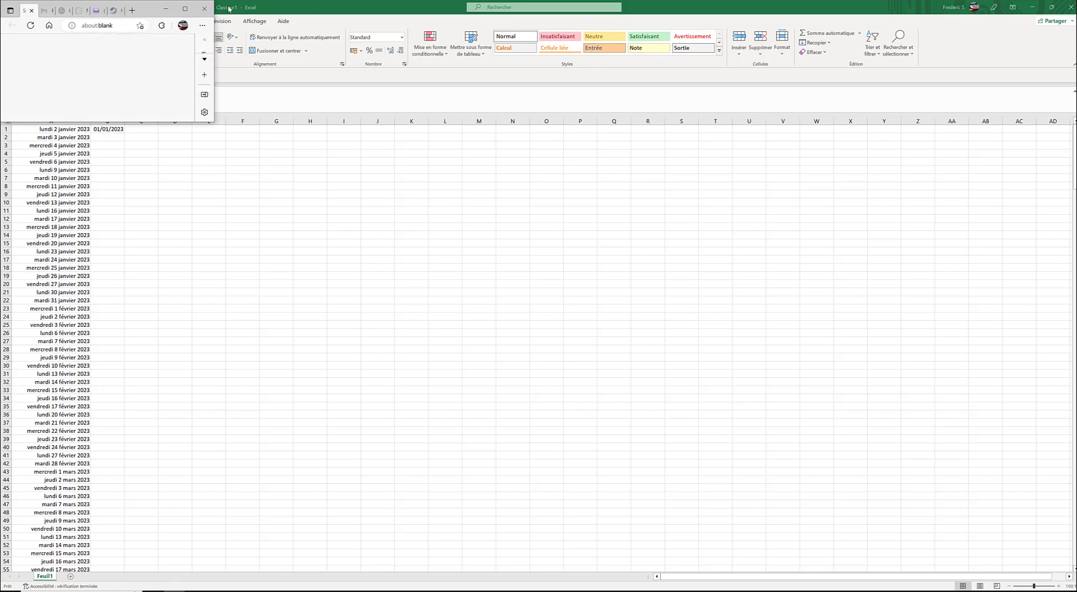
left_click(185, 9)
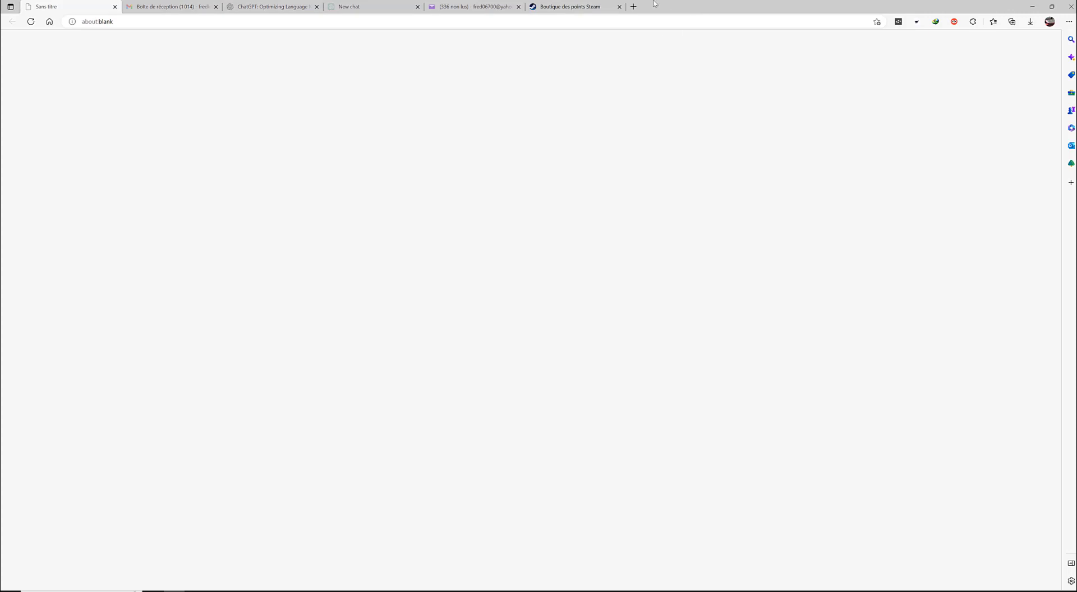
left_click(634, 7)
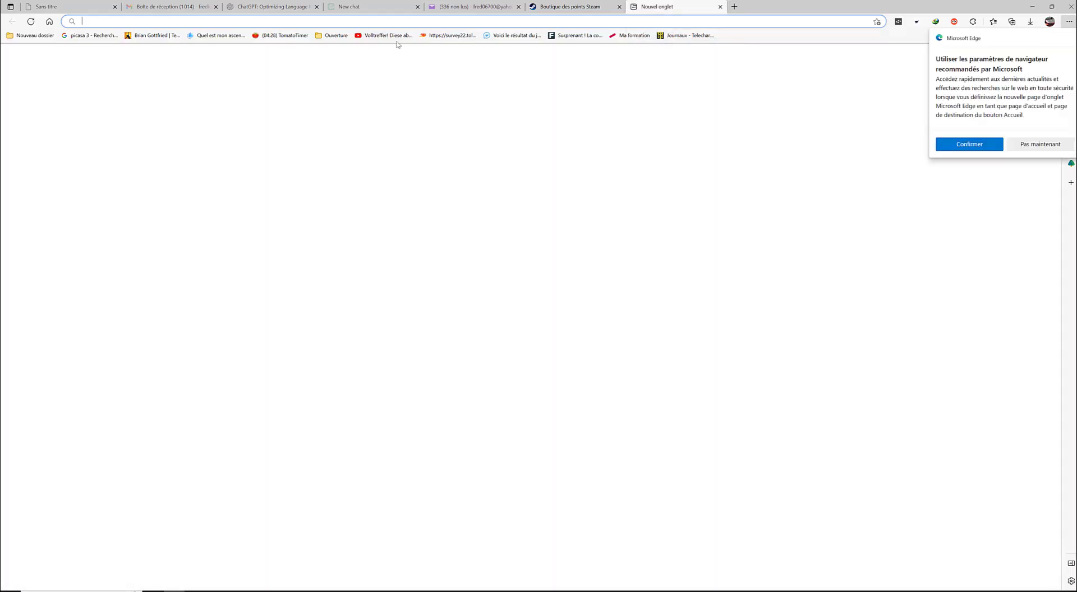
left_click(324, 108)
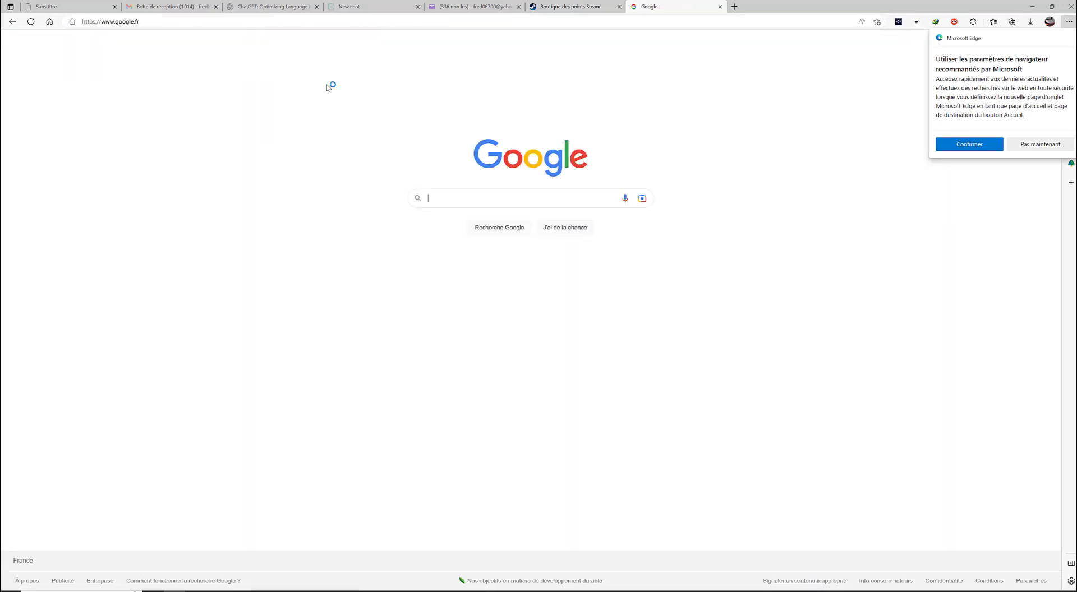
type("jou")
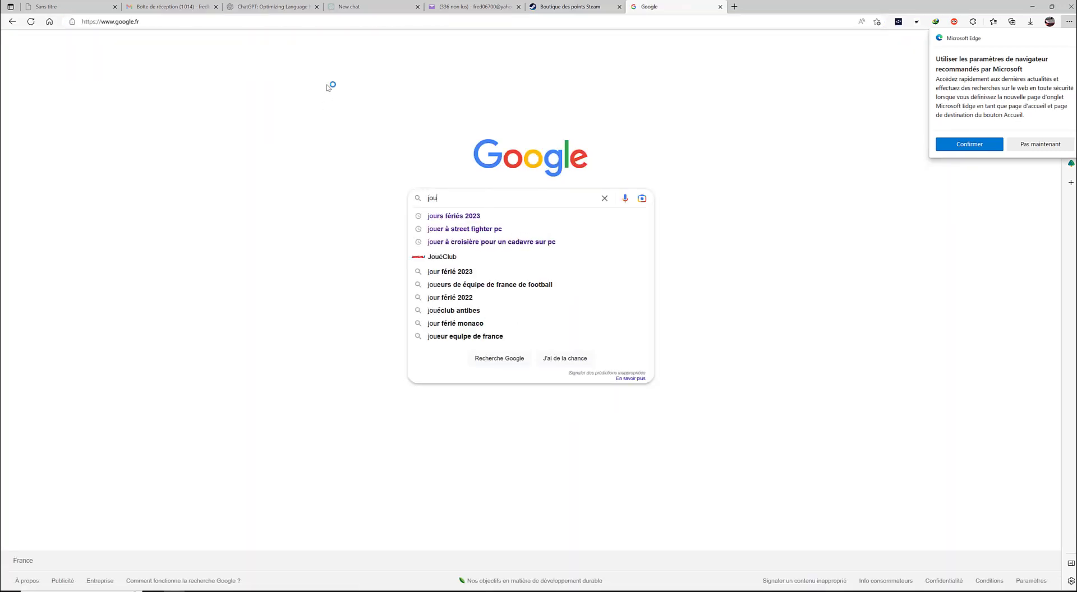
left_click(465, 217)
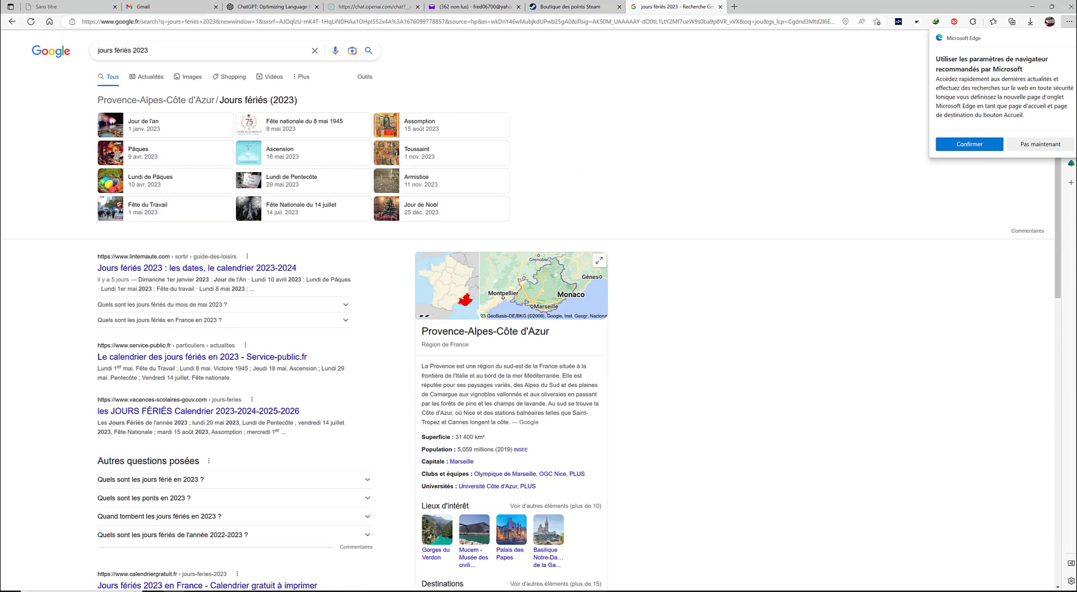
Step: Return to the Excel workbook and enter the holiday dates 09/04/2023 in B2 and 10/04/2023 in B3
mouse_move(596, 591)
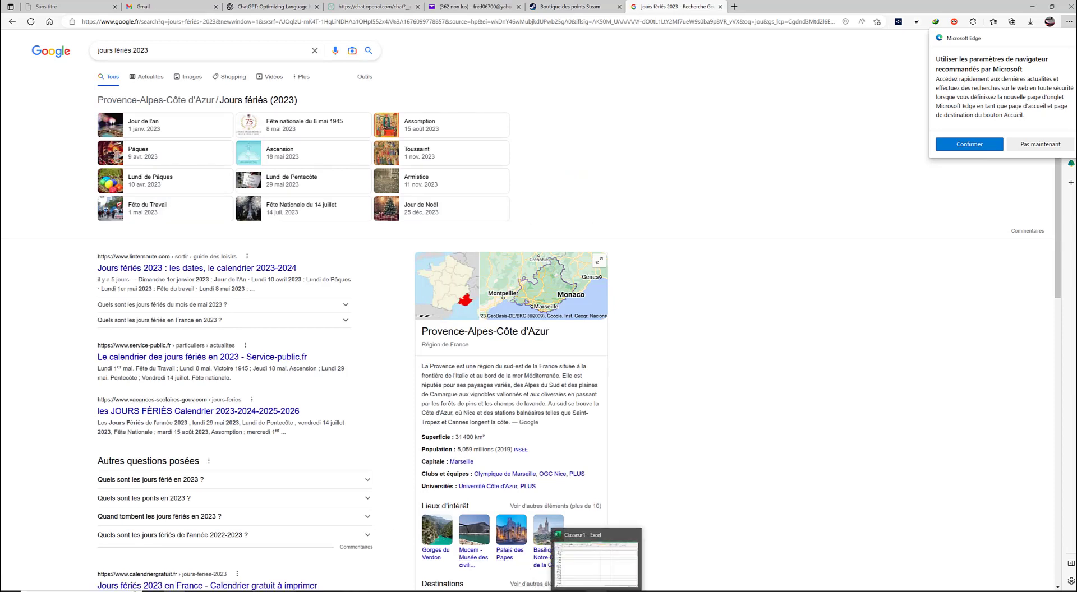
left_click(596, 591)
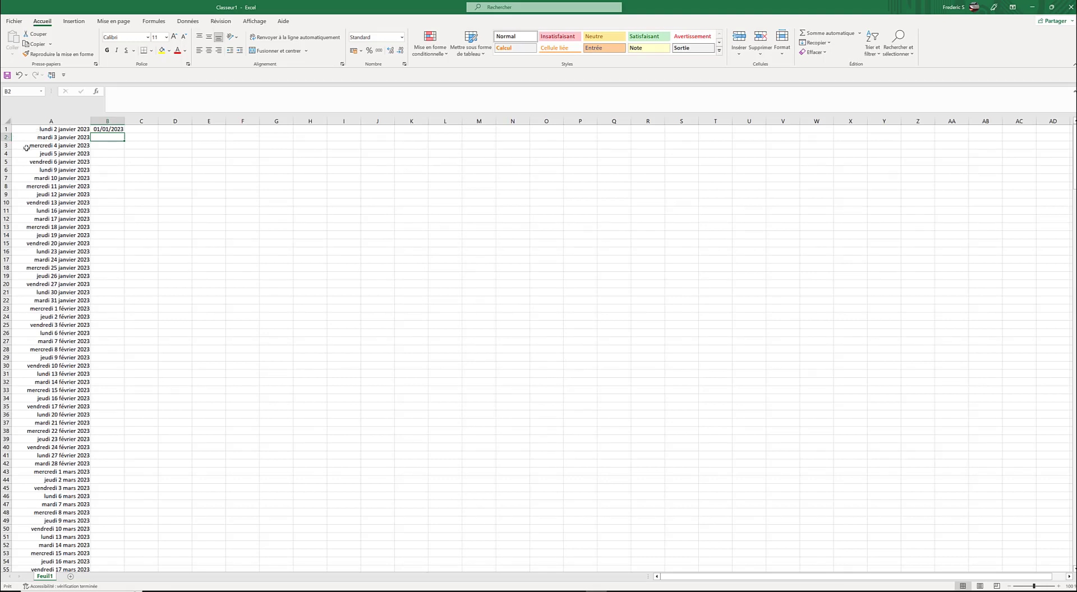
type("09/0")
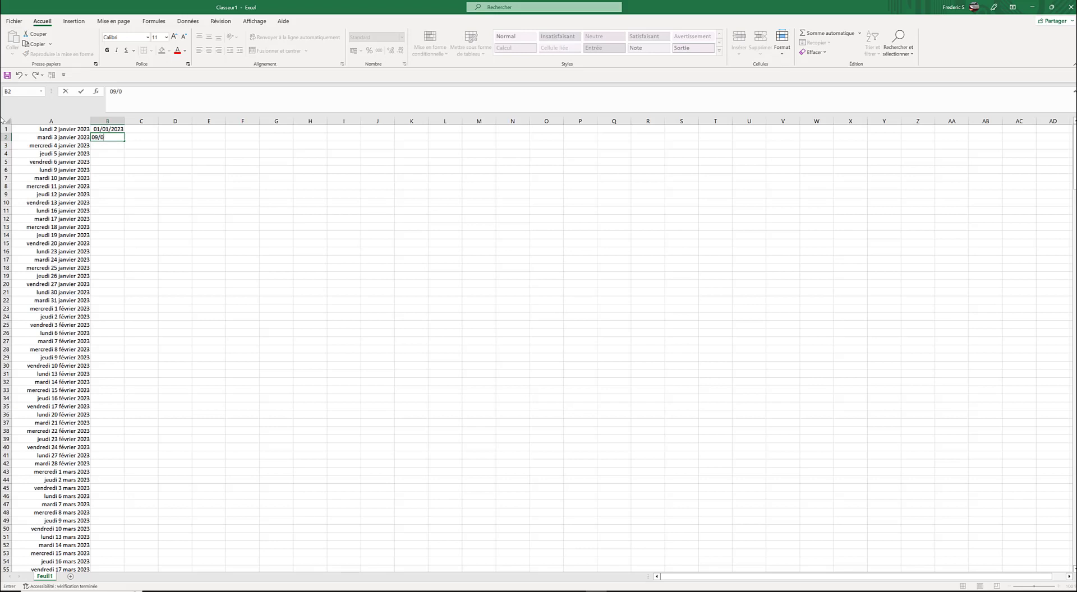
type("4/2023")
key("Return")
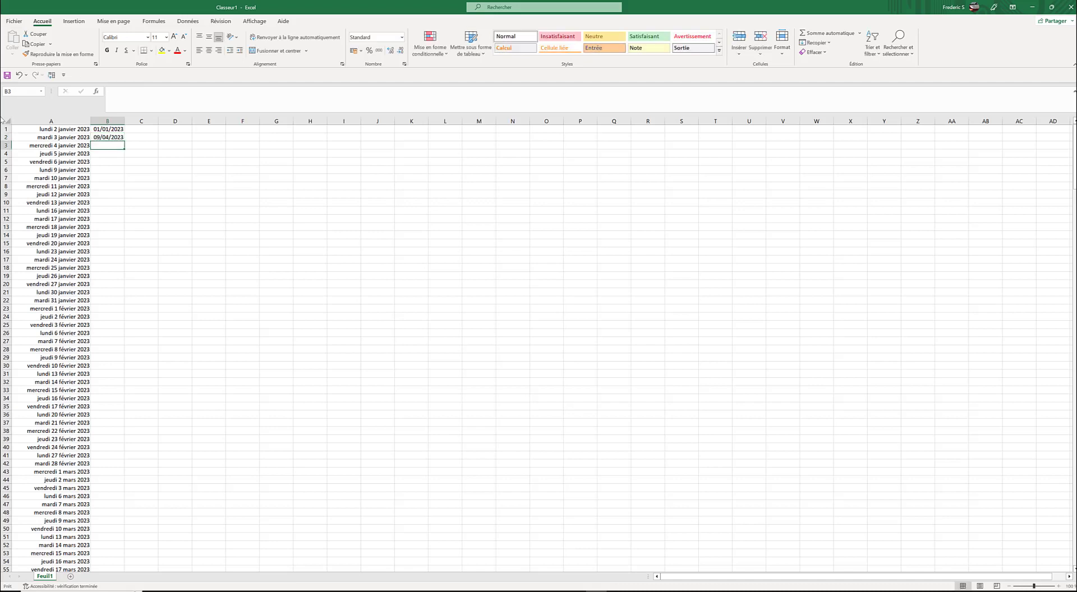
type("10/04")
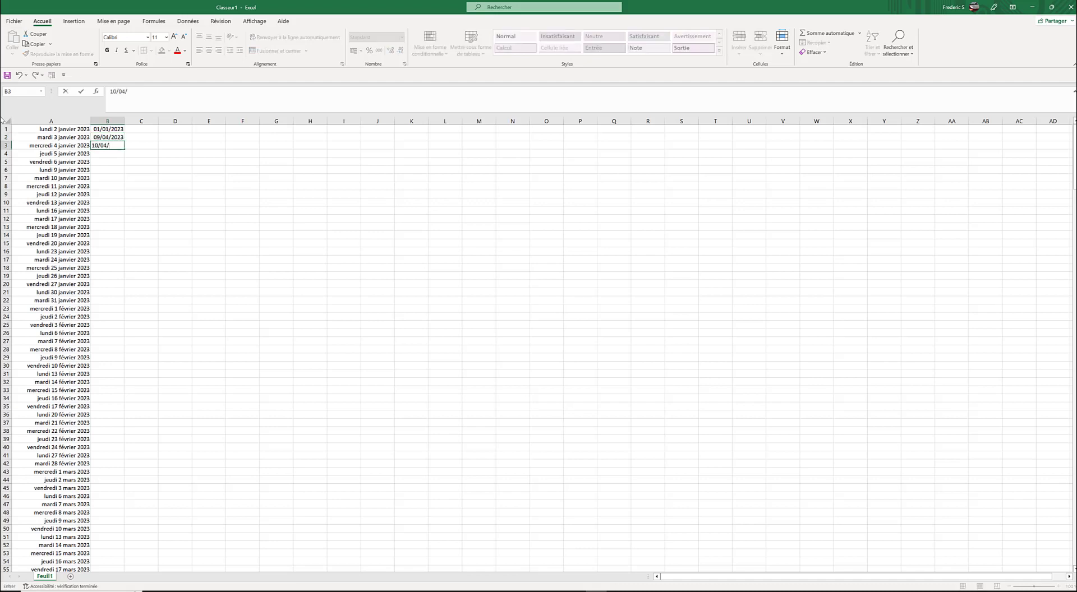
type("/2023")
key("Return")
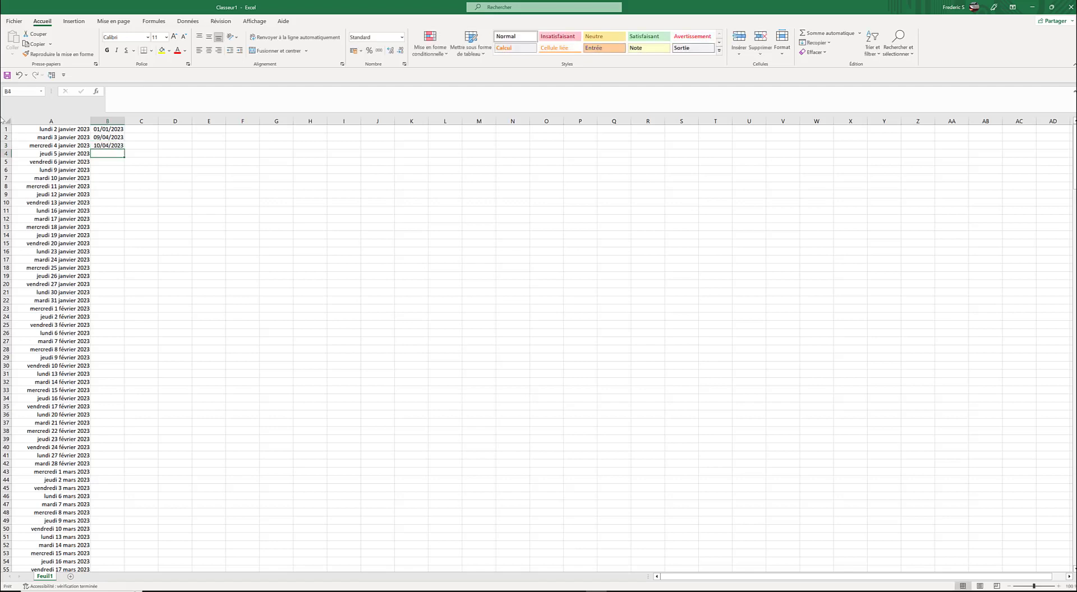
Step: Enter the holiday dates 01/05/2023 in cell B4 and 08/05/2023 in cell B5
type("1/0")
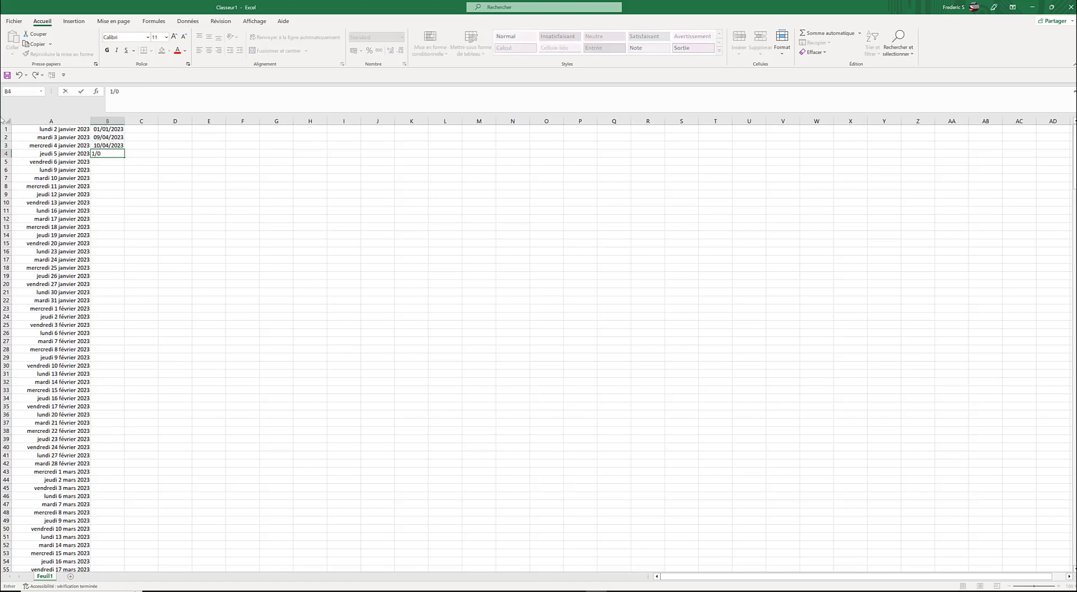
type("5/2023")
key("Return")
type("08/0523")
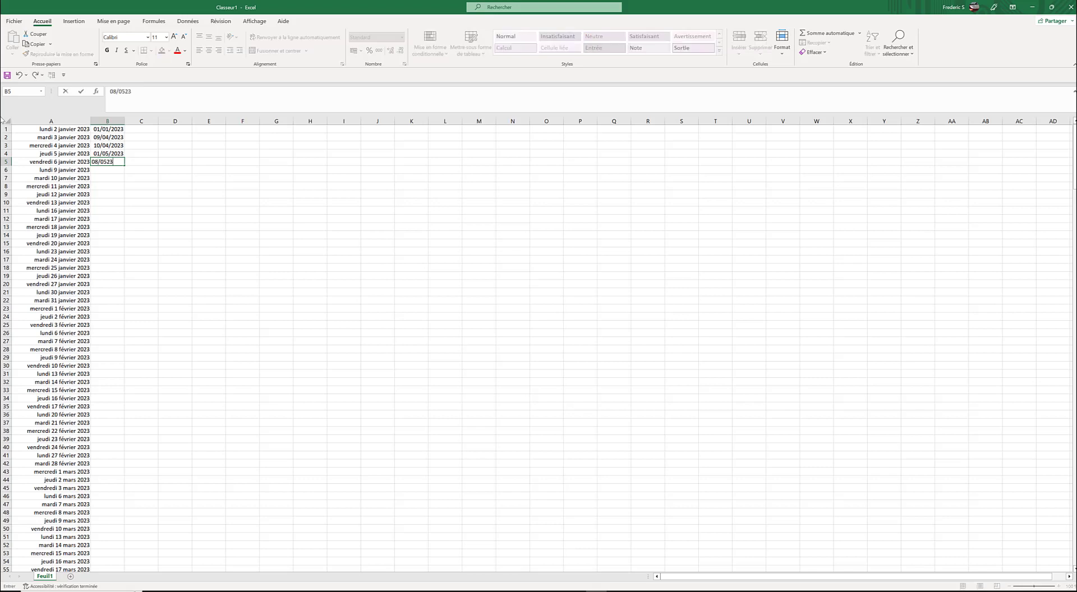
key("Return")
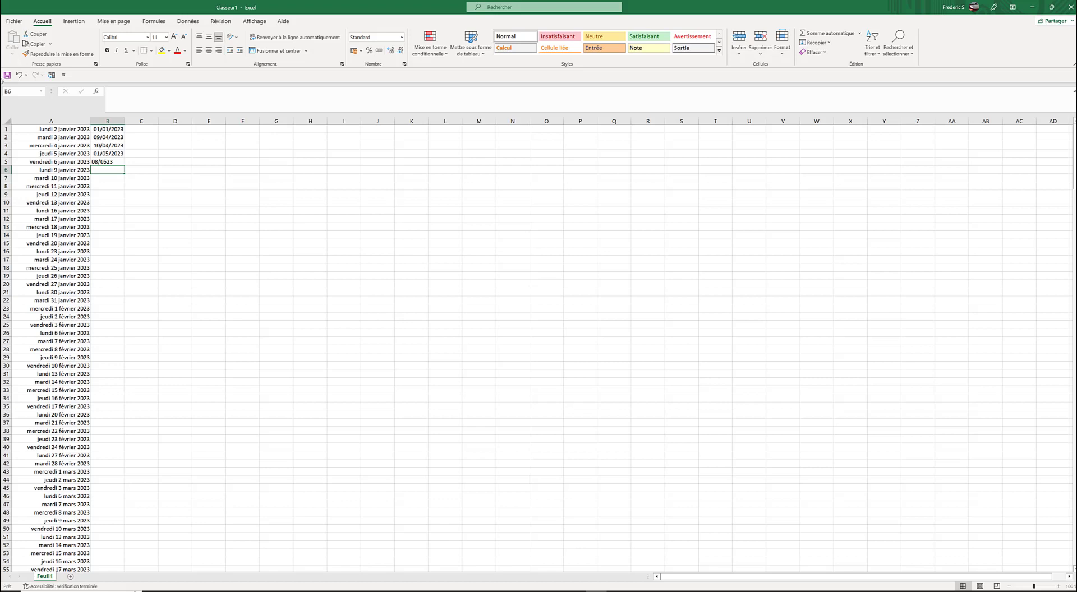
left_click(116, 162)
left_click(125, 93)
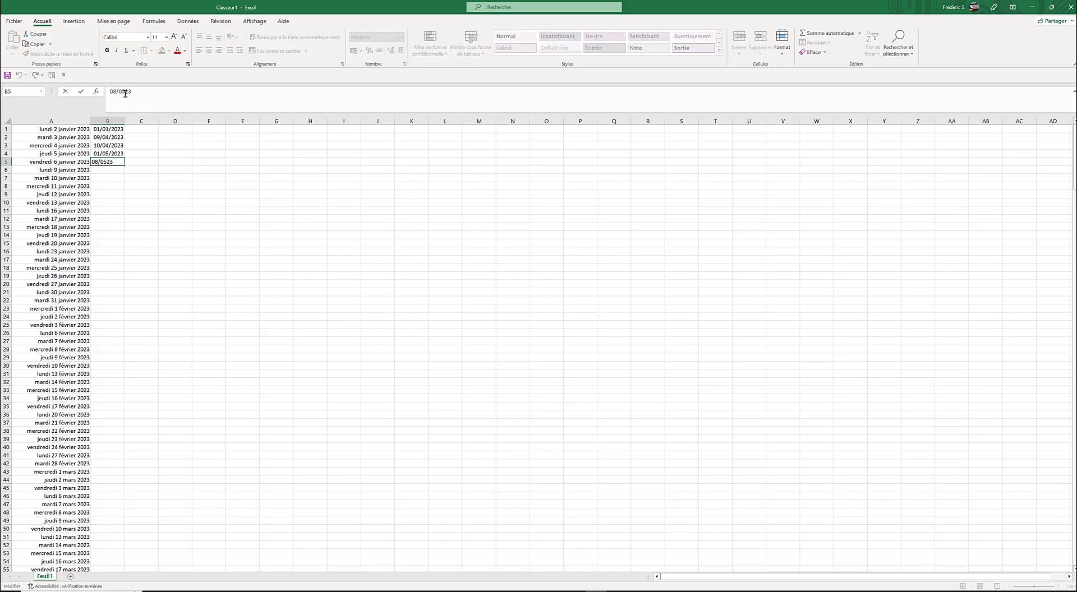
type("/20")
left_click(98, 171)
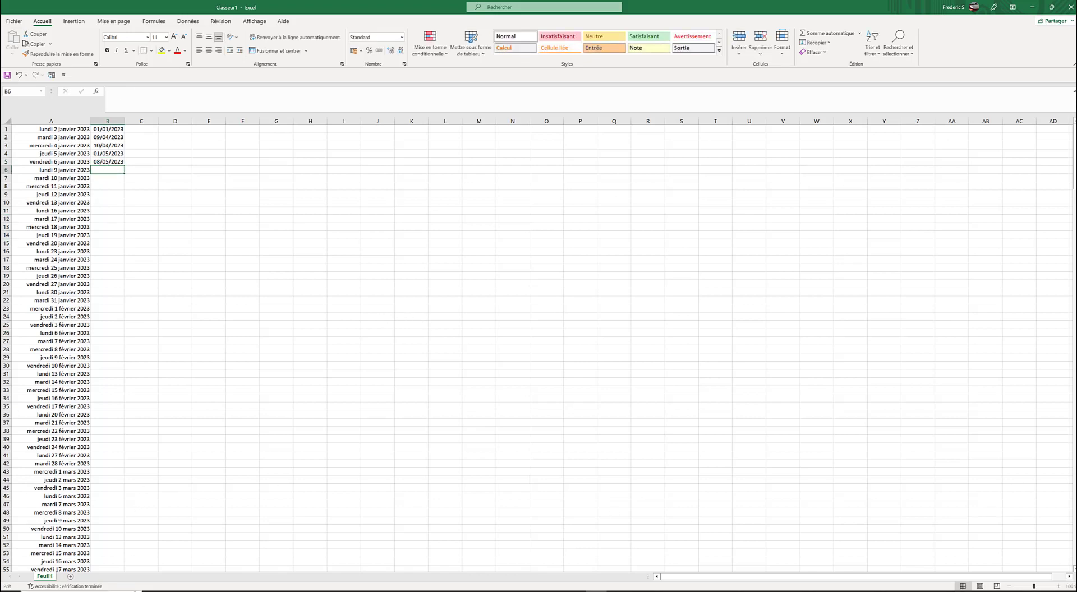
Step: Check the holiday search results in Microsoft Edge, return to Excel, and enter 18/05/2023 in cell B6 and 29/05/2023 in B7
key("alt+Tab")
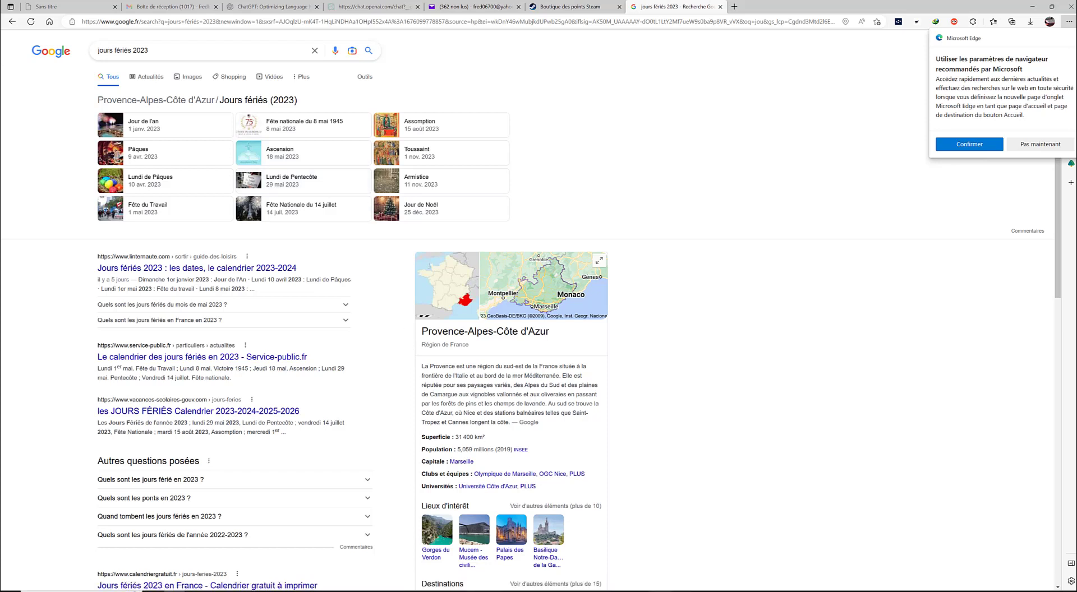
key("alt+Tab")
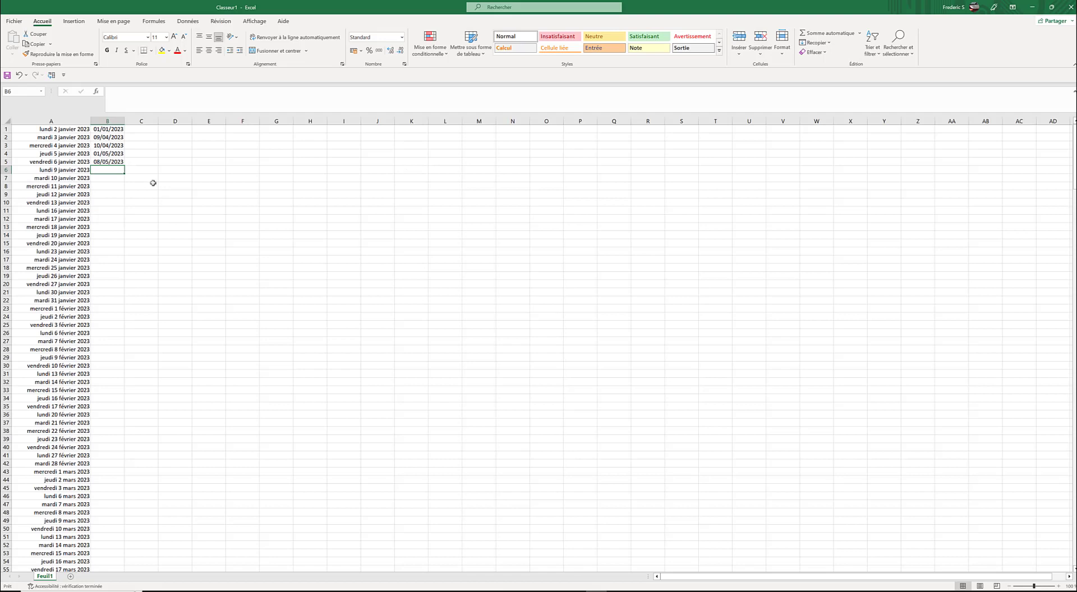
type("18/05")
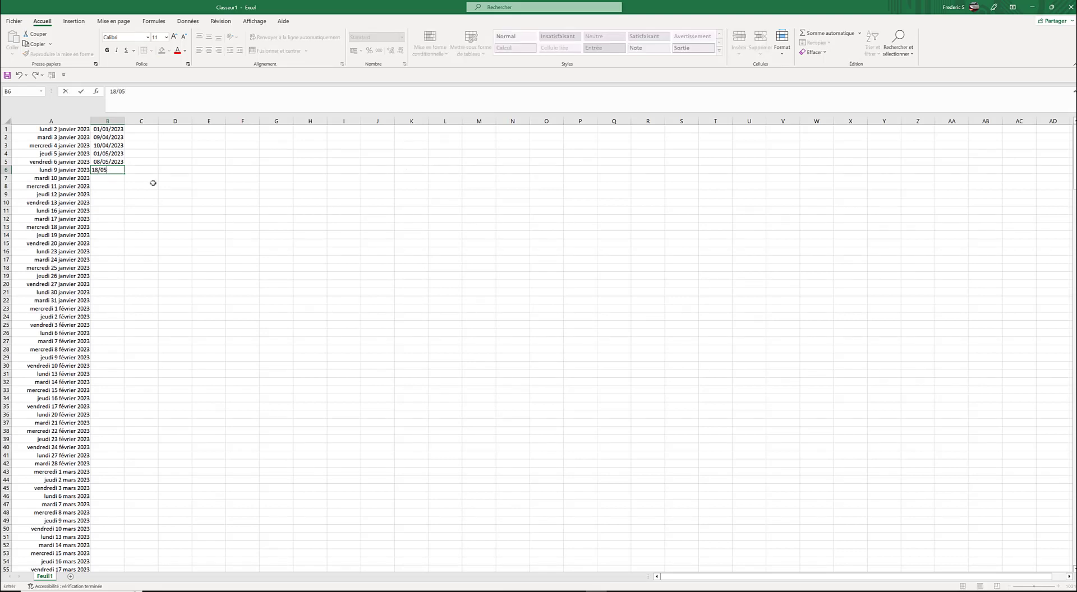
type("/2023")
key("Return")
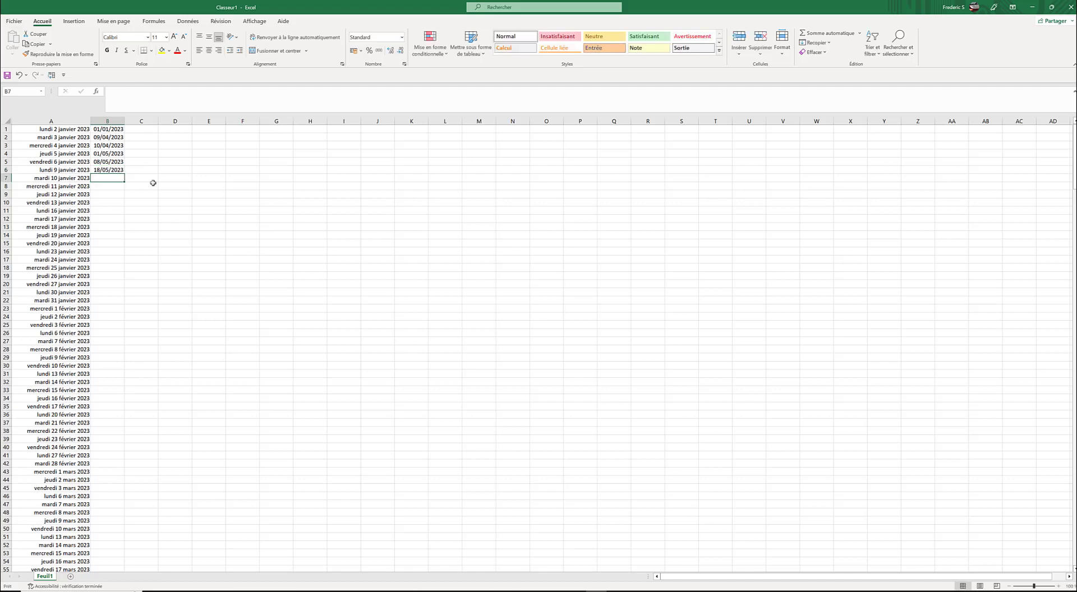
type("29/05/")
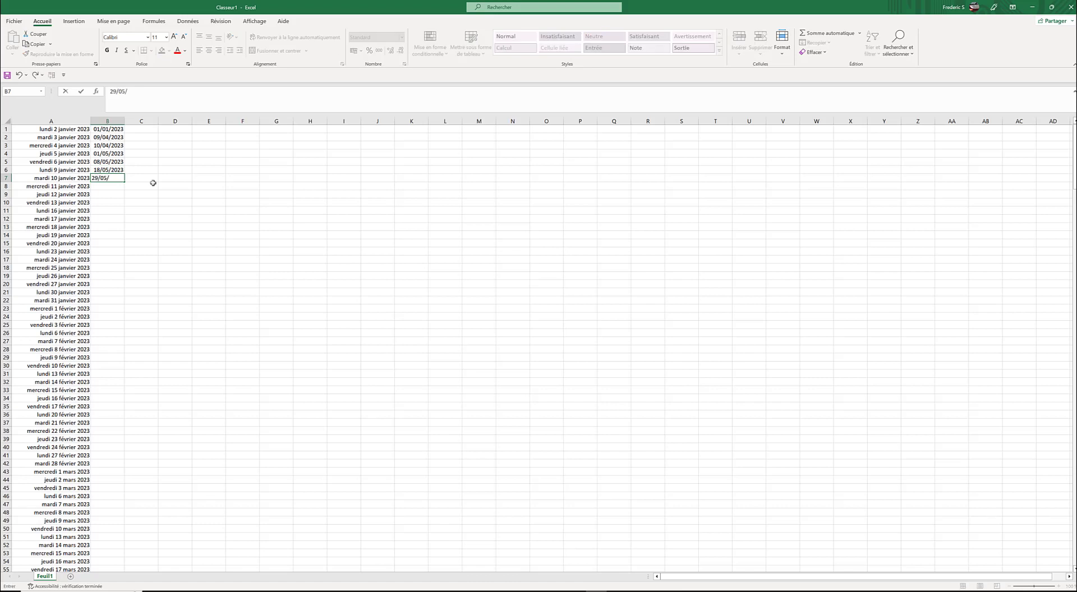
type("2023")
key("Return")
Step: Enter the holiday dates 14/07/2023 in cell B8 and 15/08/2023 in cell B9
type("14/")
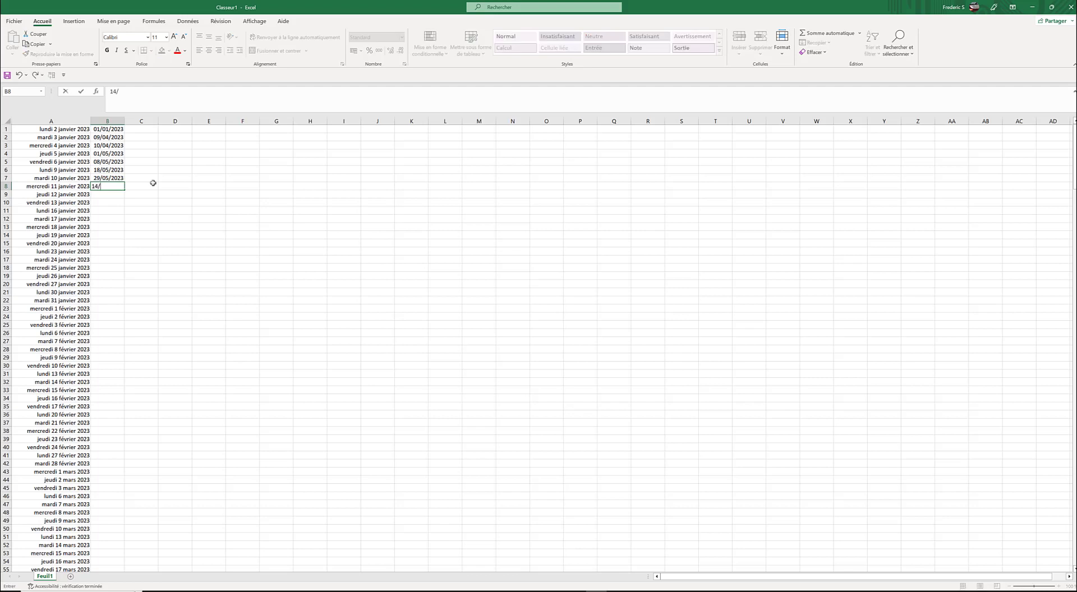
type("07/2023")
key("Return")
type("15")
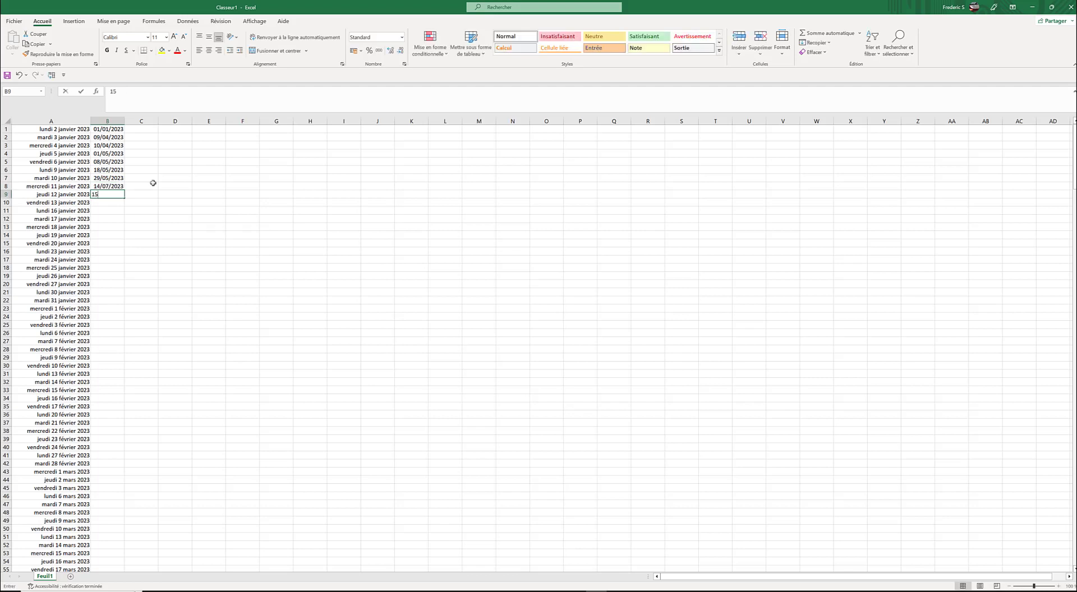
type("/08/202")
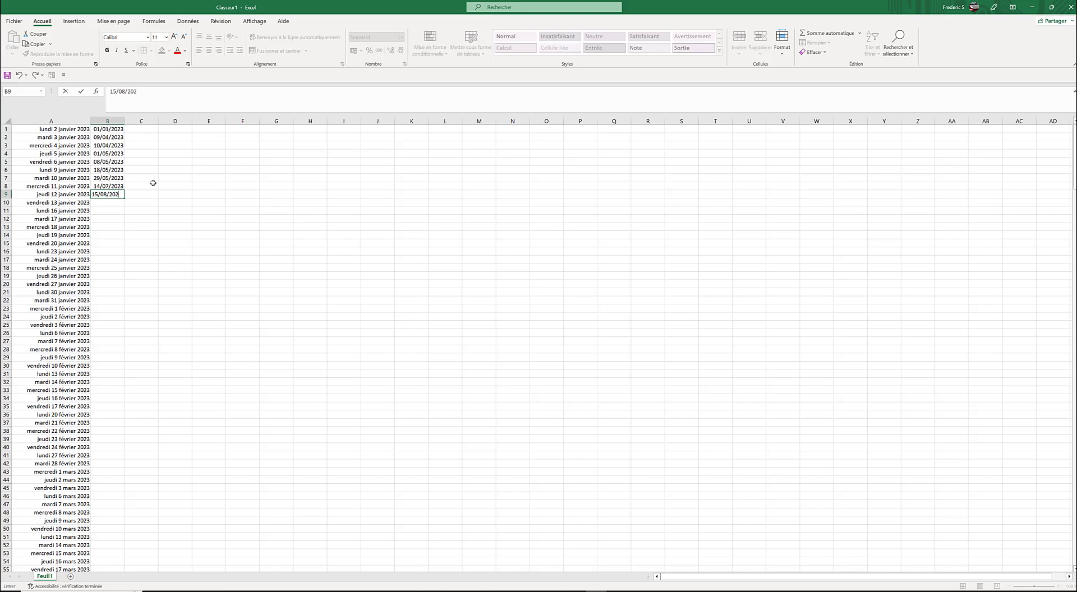
type("3")
key("ctrl+Return")
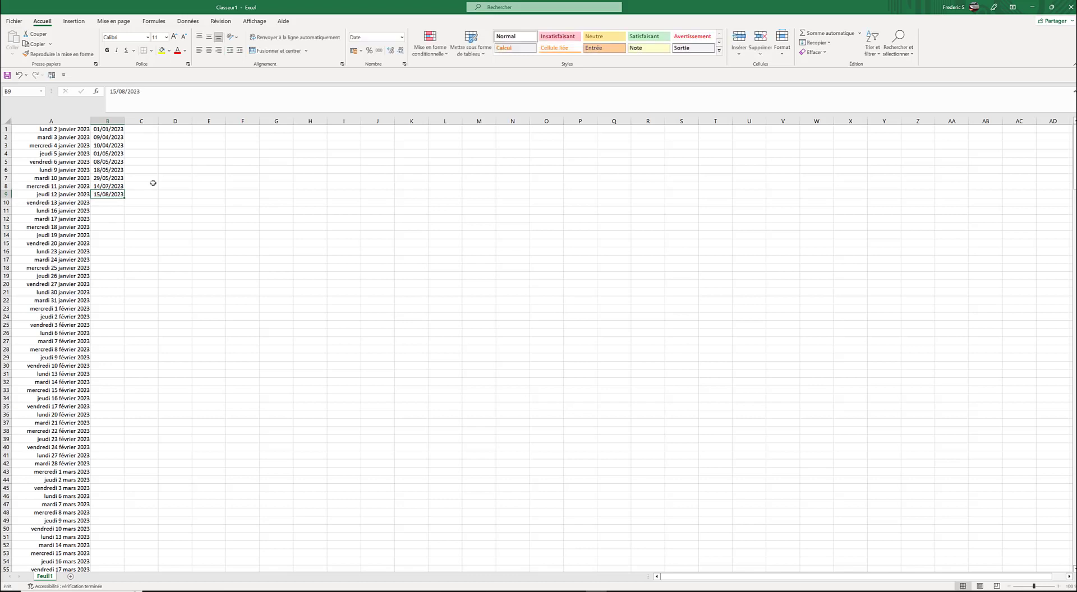
Step: Enter the holiday date 01/11/2023 in cell B10
key("Down")
type("01/")
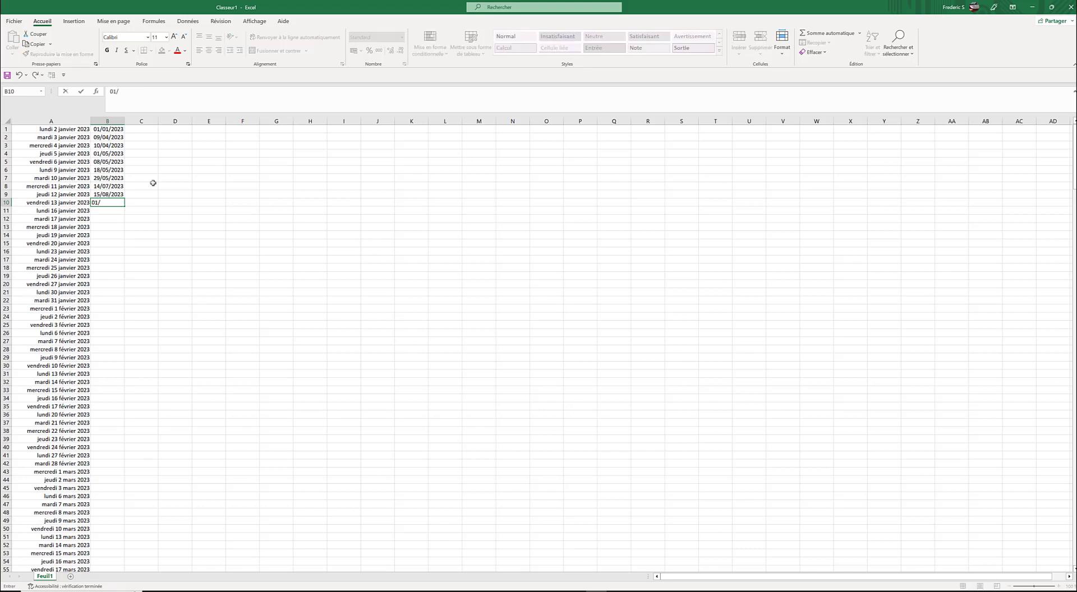
type("01")
key("BackSpace")
key("BackSpace")
key("BackSpace")
type("11/2023")
key("Return")
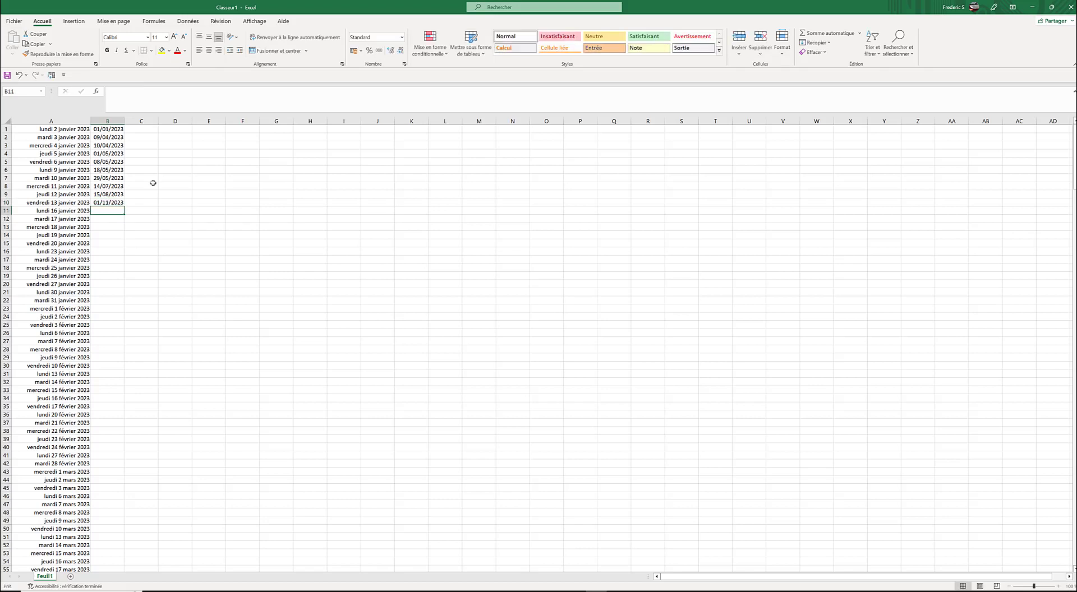
Step: Enter the holiday dates 11/11/2023 in cell B11 and 25/12/2023 in cell B12
type("11/11/2023")
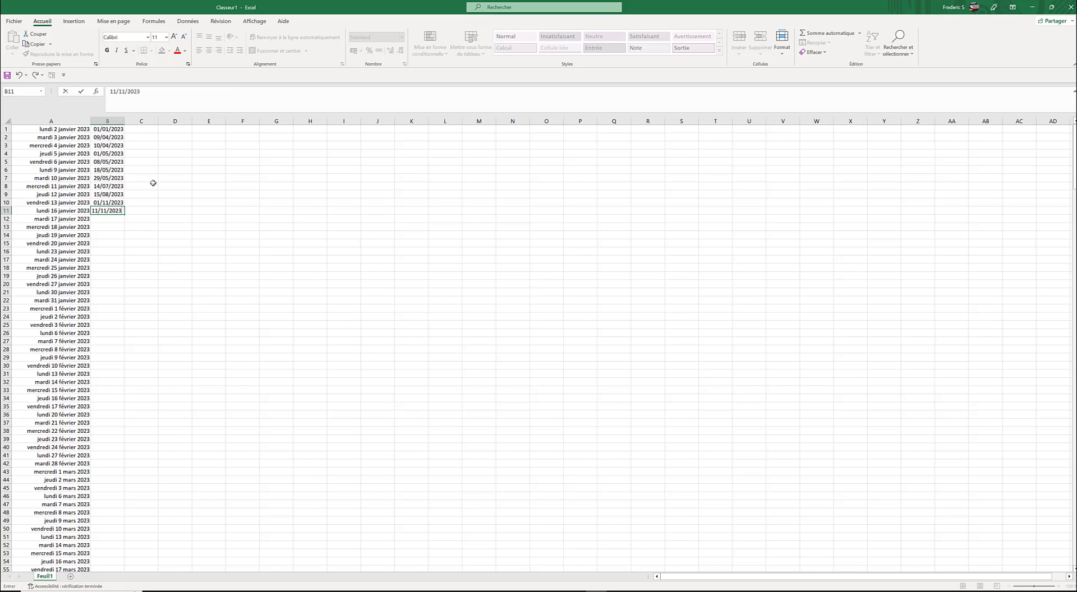
key("Return")
type("25")
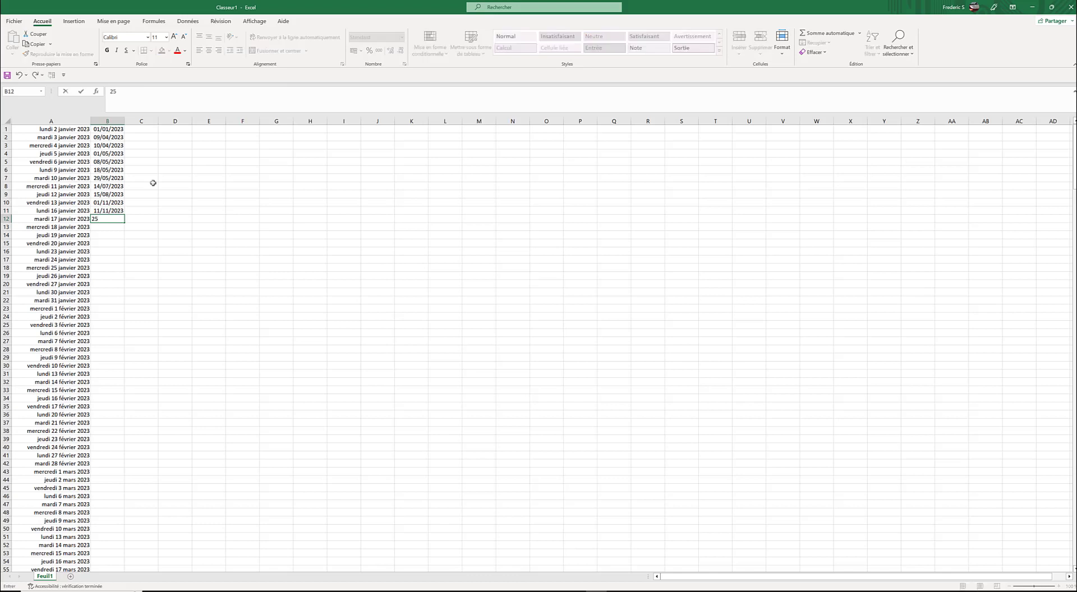
type("/12/2023")
key("Return")
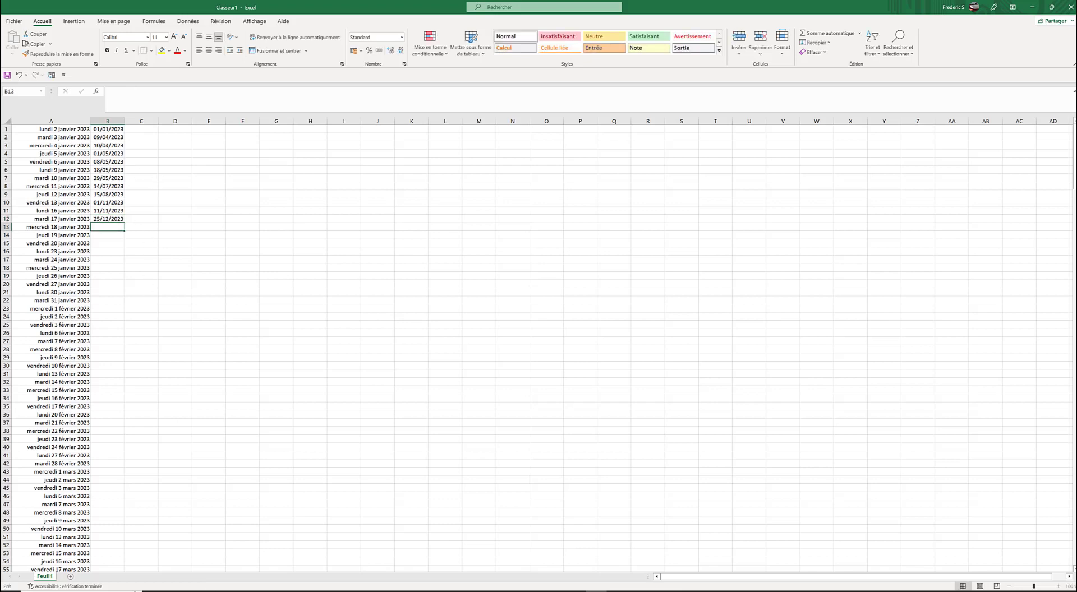
Step: Compare the entered dates with the 2023 holiday search results in Microsoft Edge and return to the Excel workbook
left_click(169, 591)
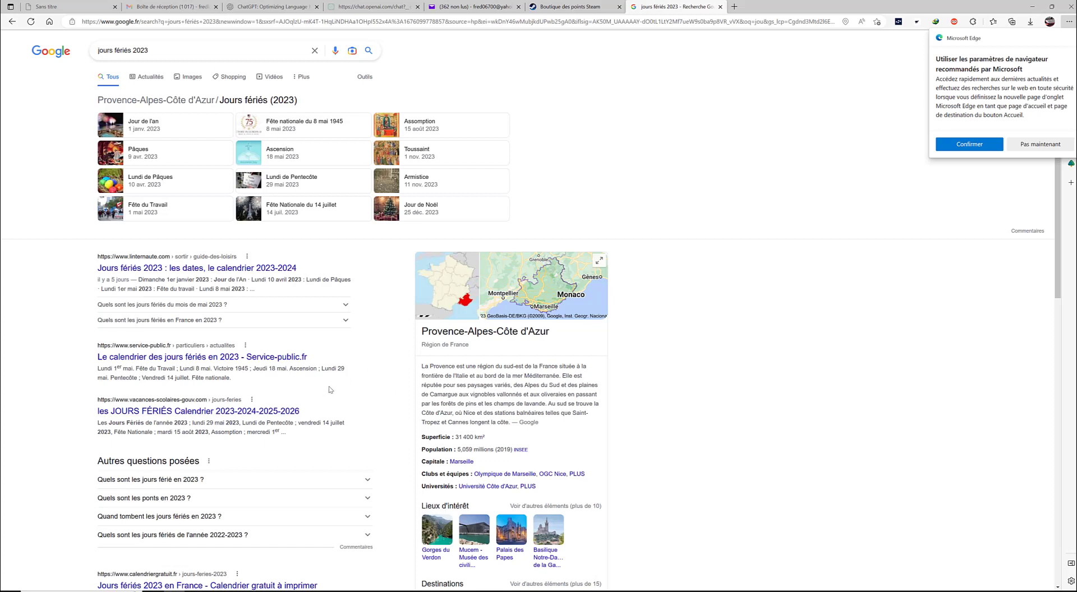
mouse_move(511, 591)
left_click(595, 591)
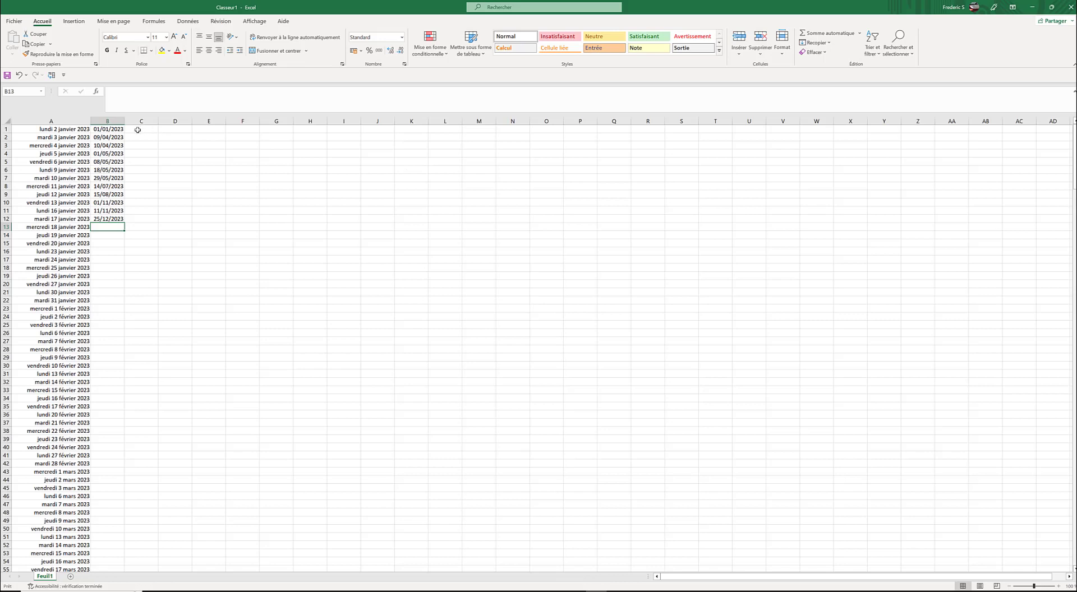
Step: Start a formula in cell D1 that counts the rows of the weekday list with LIGNES over A1:A260
left_click(168, 130)
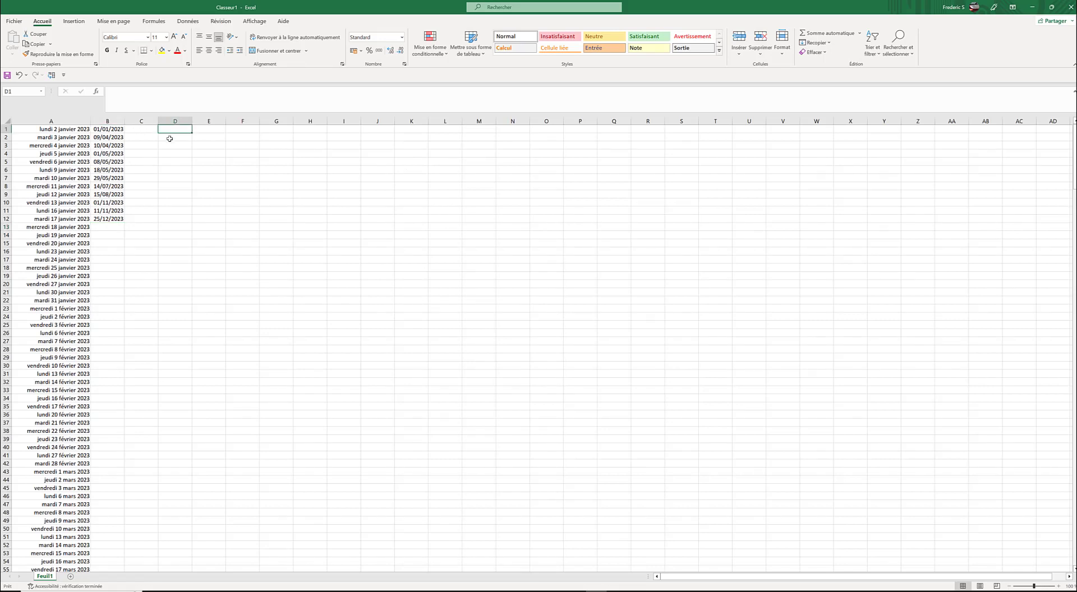
type("=")
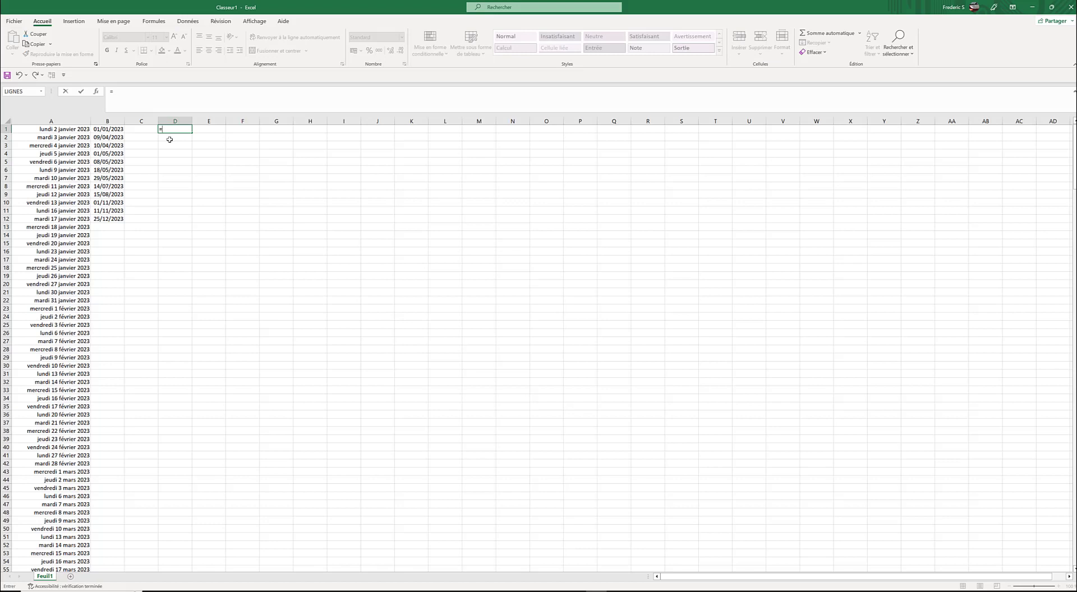
type("lignes(")
left_click_drag(61, 128, 62, 554)
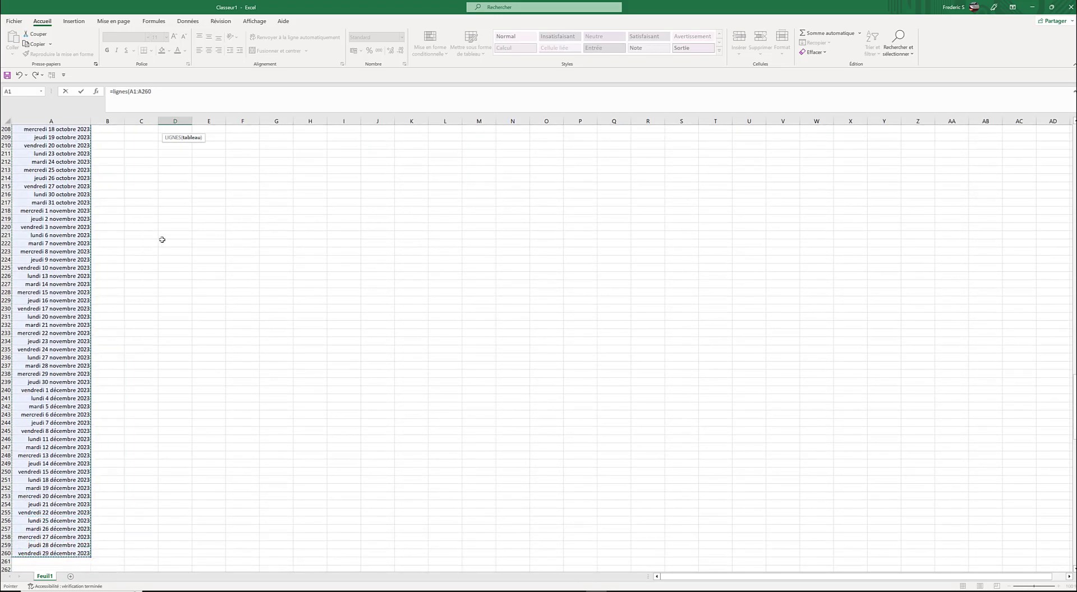
left_click(160, 91)
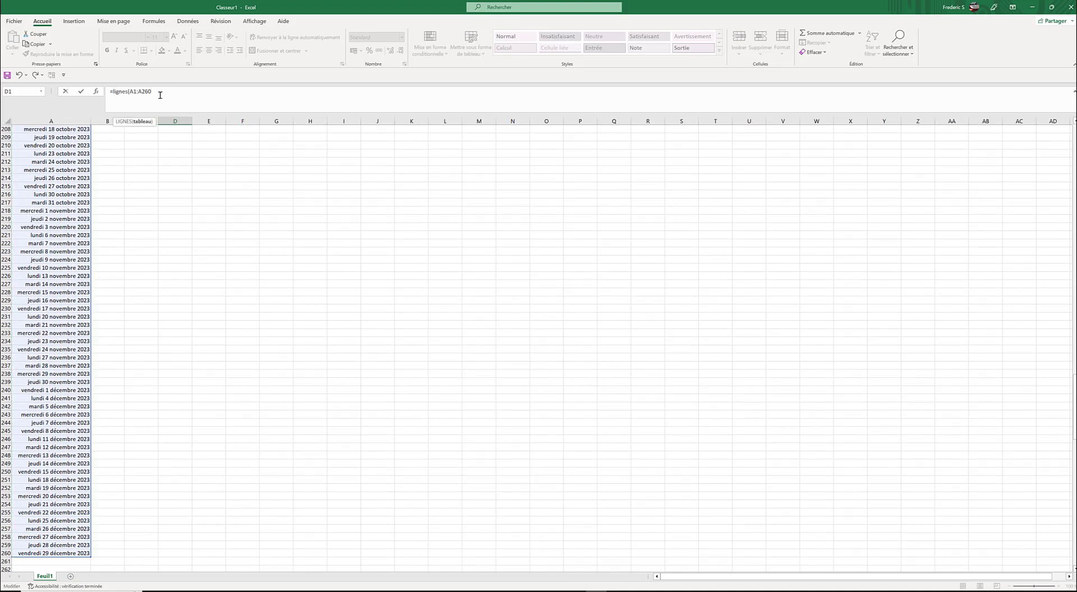
Step: Complete the D1 formula by subtracting LIGNES(B1:B12) for the holidays and another 25 days
type(")+")
type("-")
type("li")
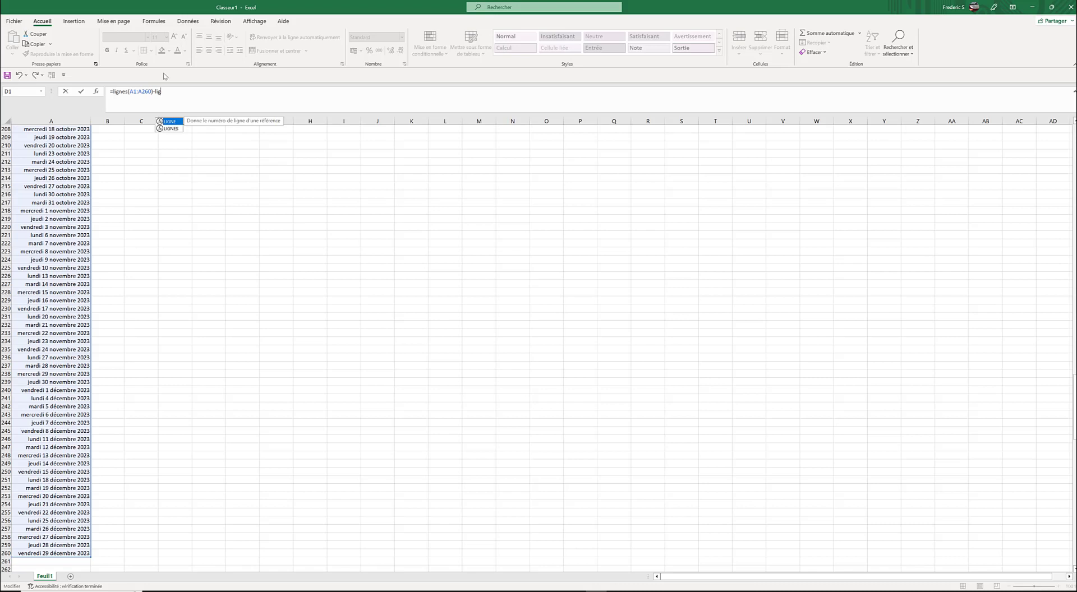
type("g")
left_click(171, 128)
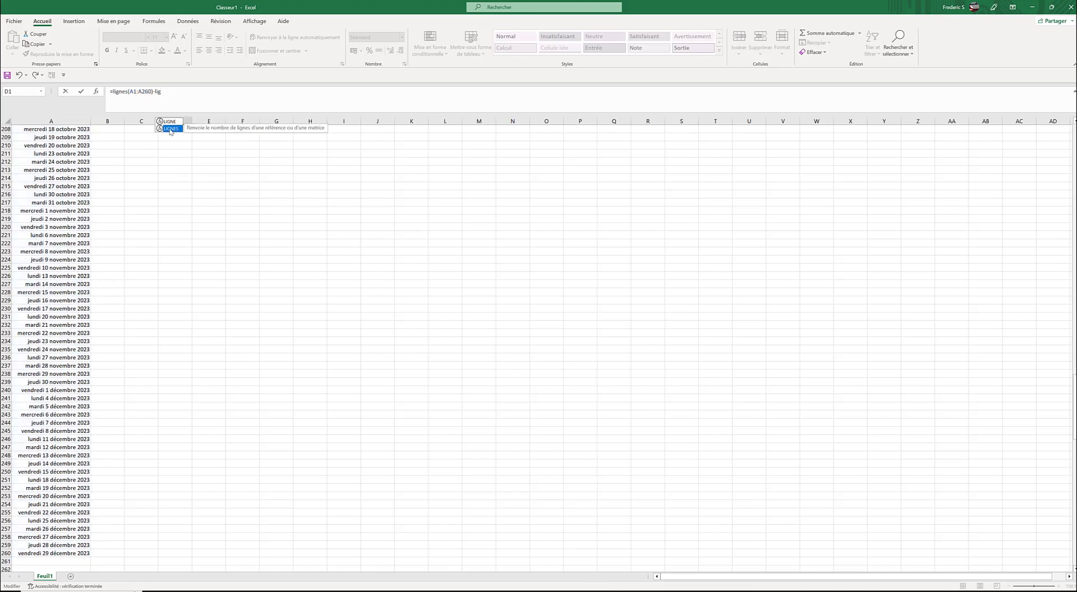
left_click(165, 92)
type("n")
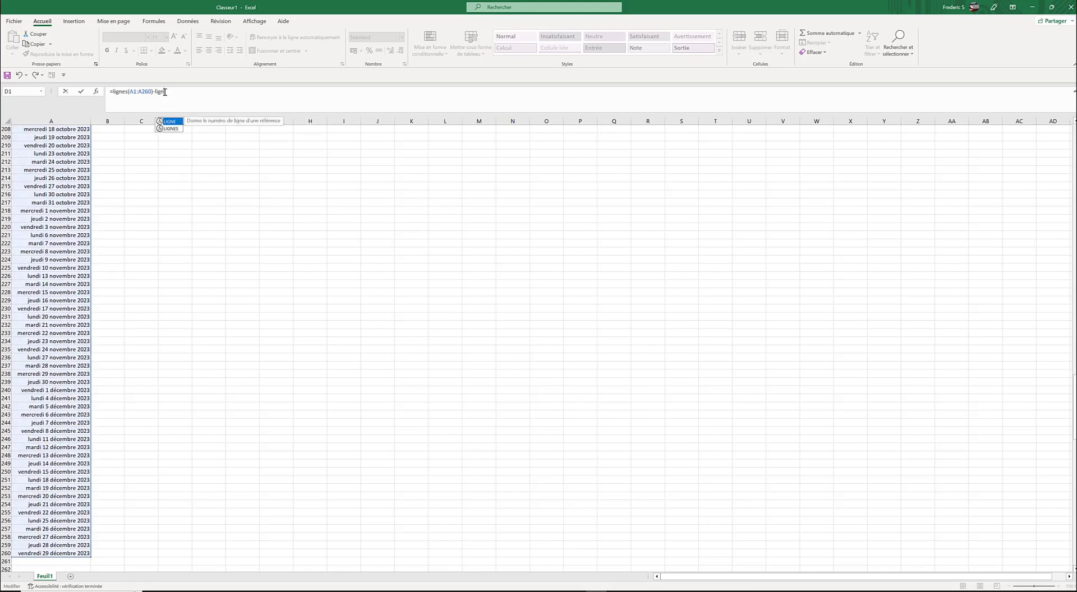
type("es")
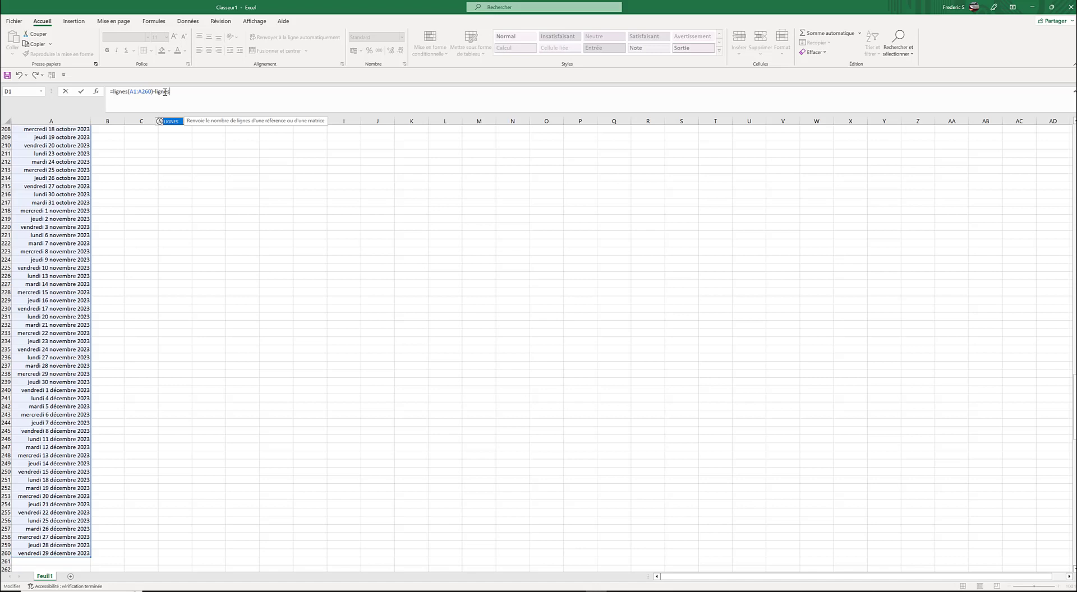
type("(")
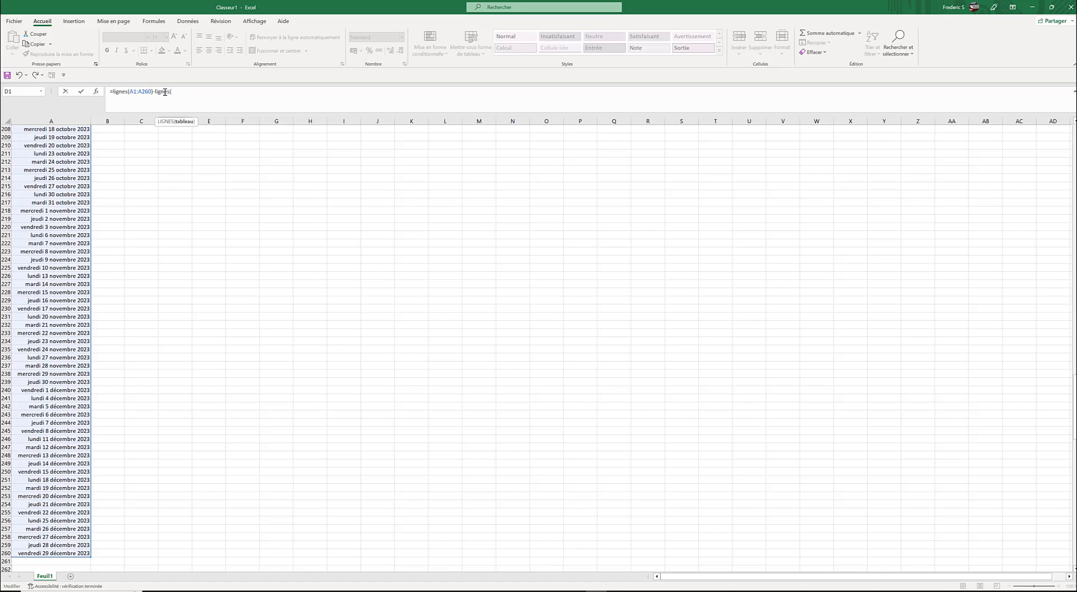
scroll(150, 191, "up", 9)
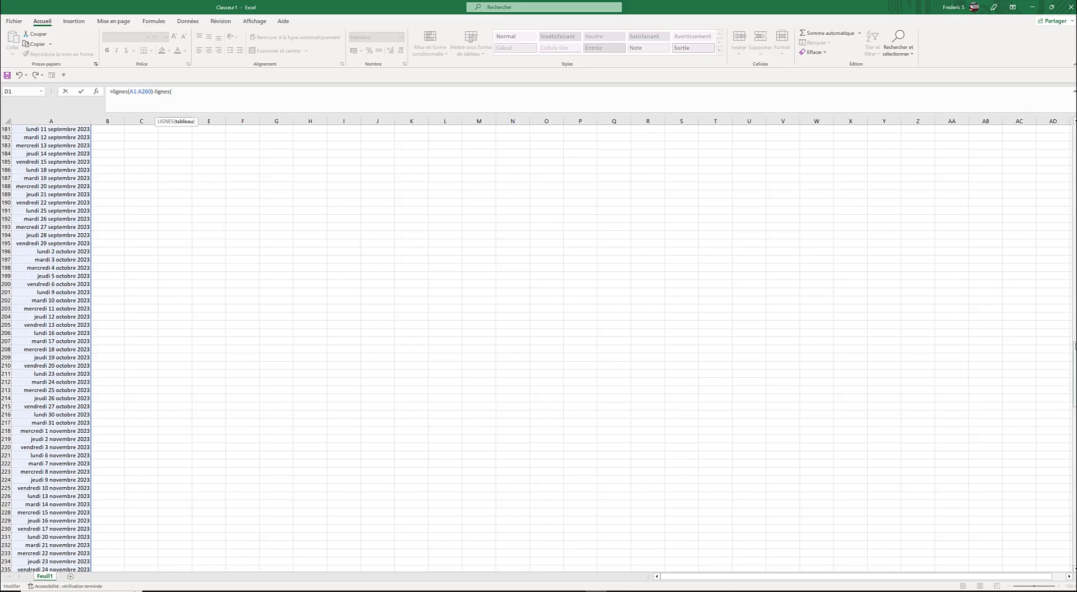
left_click_drag(1074, 352, 1074, 130)
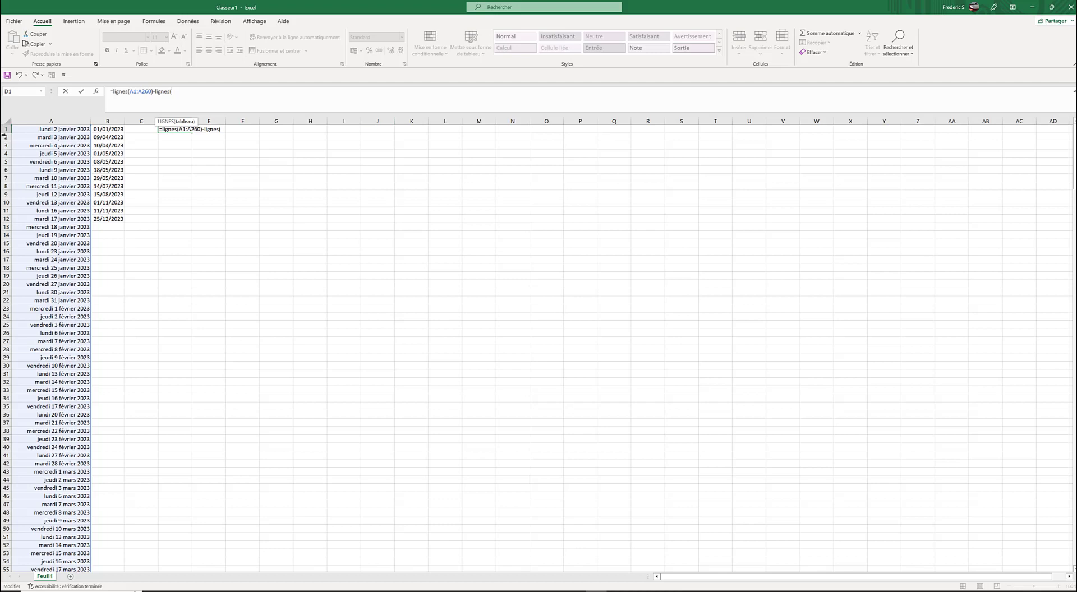
left_click(113, 130)
left_click_drag(114, 135, 111, 218)
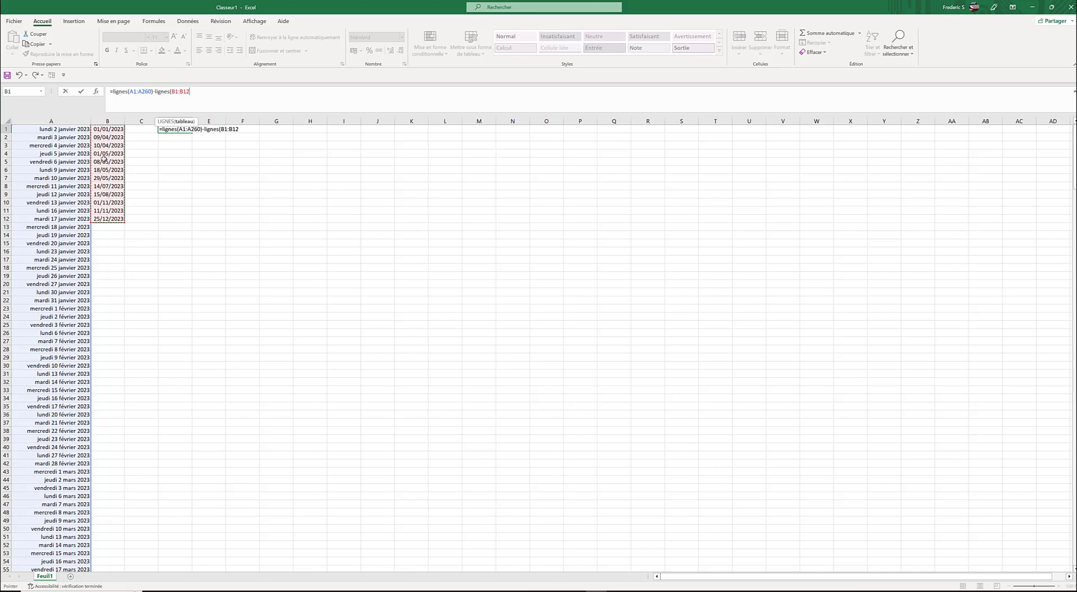
type(")-25")
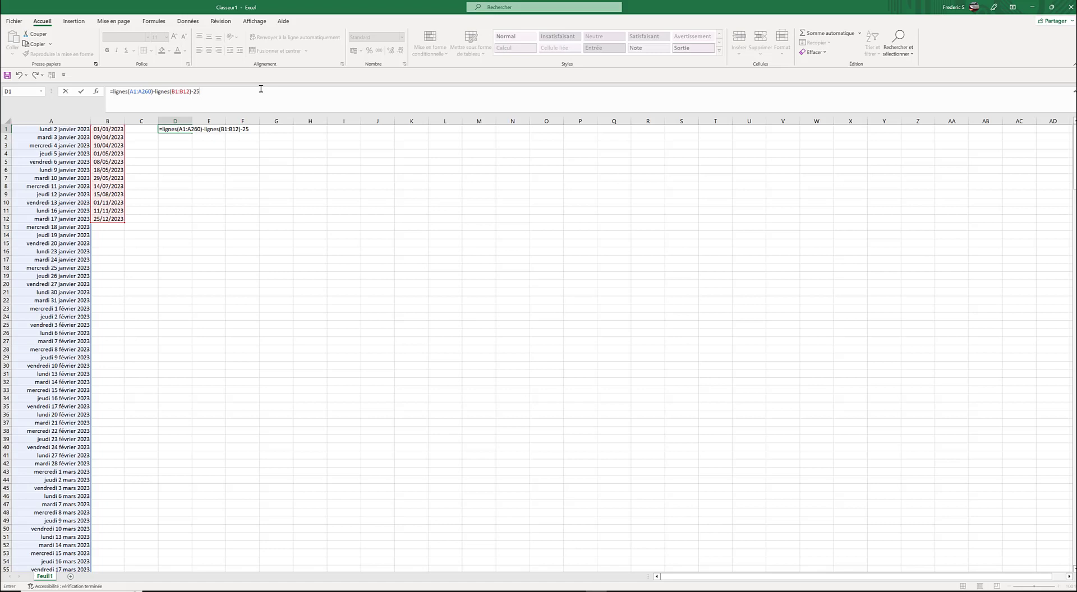
key("Return")
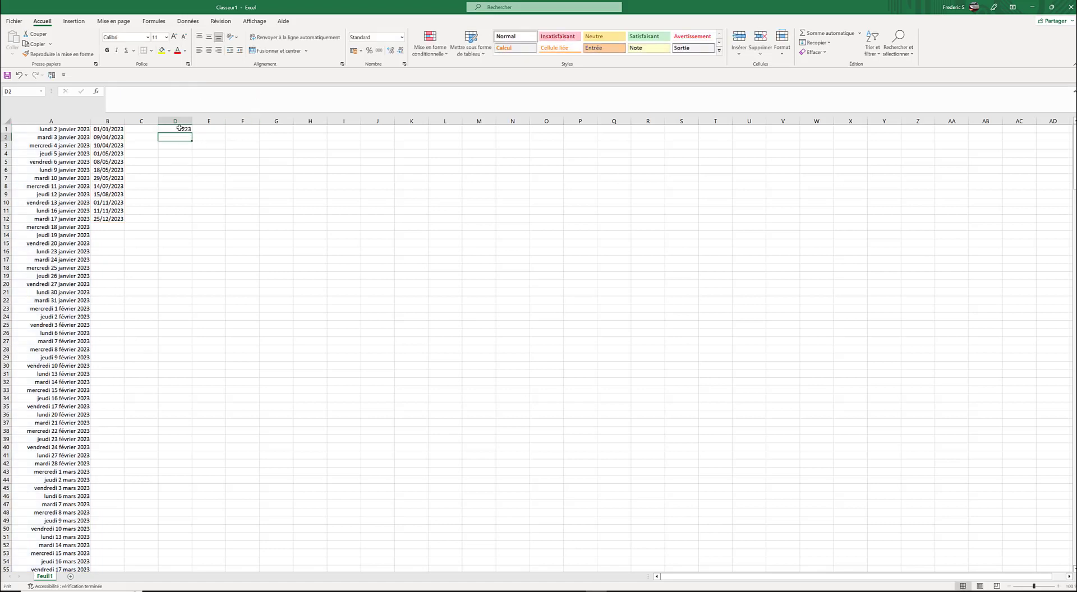
Step: Check the last row of the weekday list, enter =260-12-25 in cell F1 and compare it with the D1 formula
left_click(236, 131)
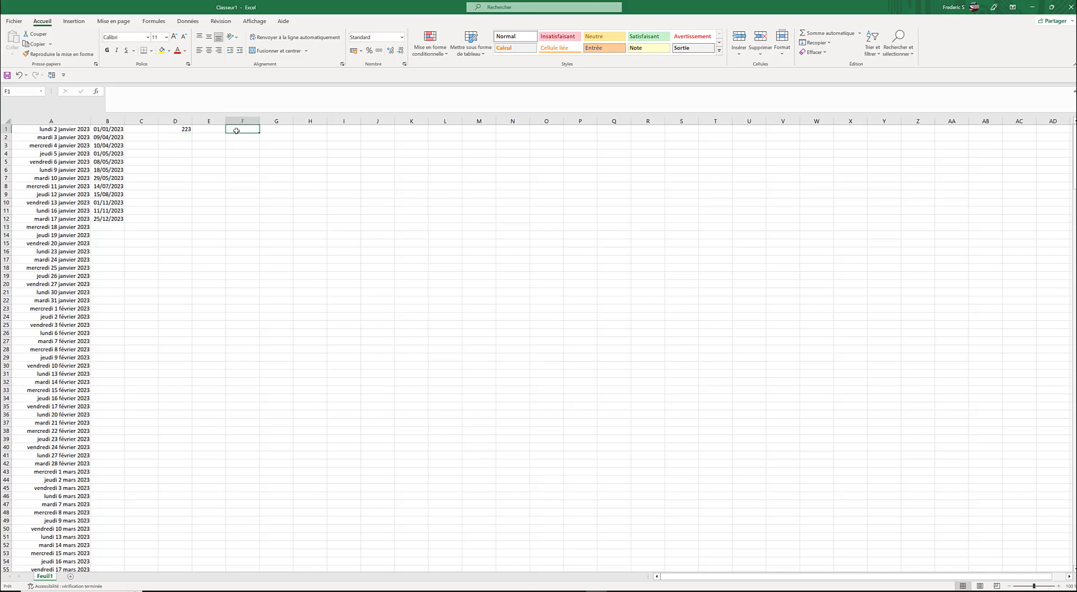
type("=")
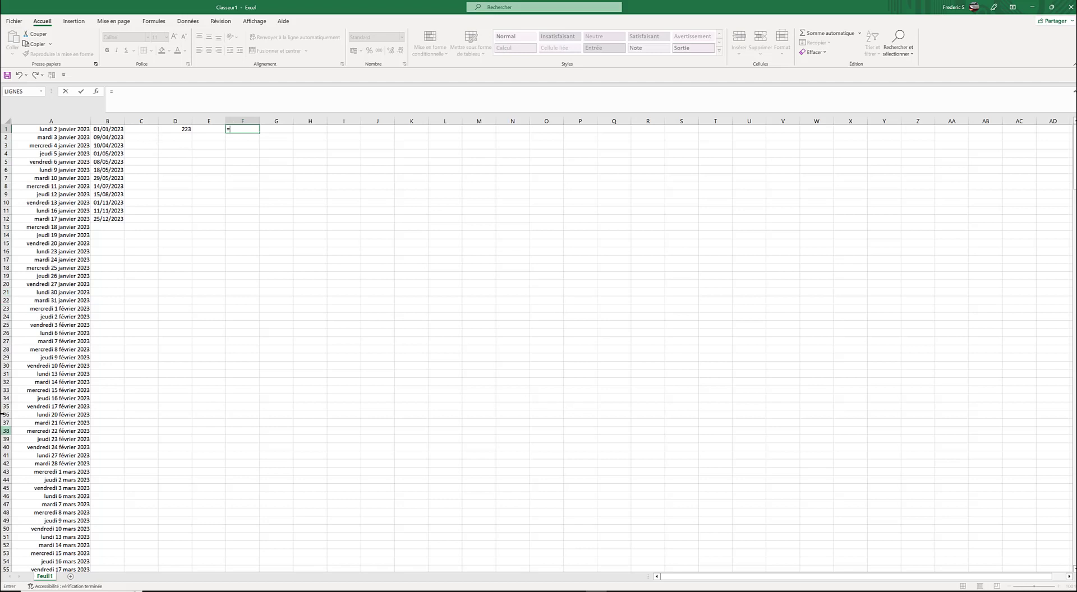
scroll(34, 361, "down", 5)
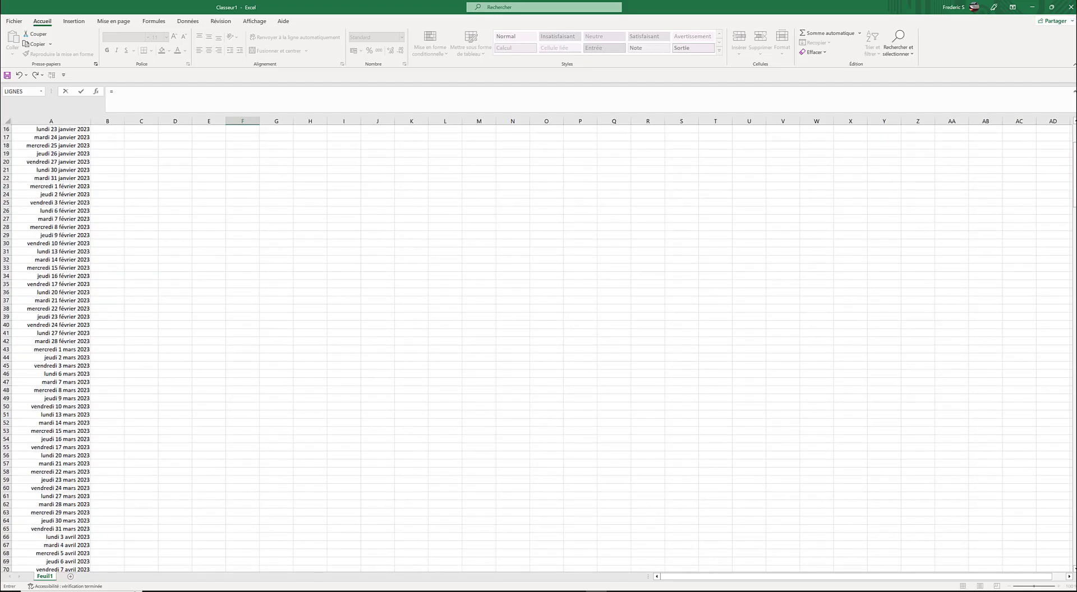
left_click_drag(1073, 188, 1073, 532)
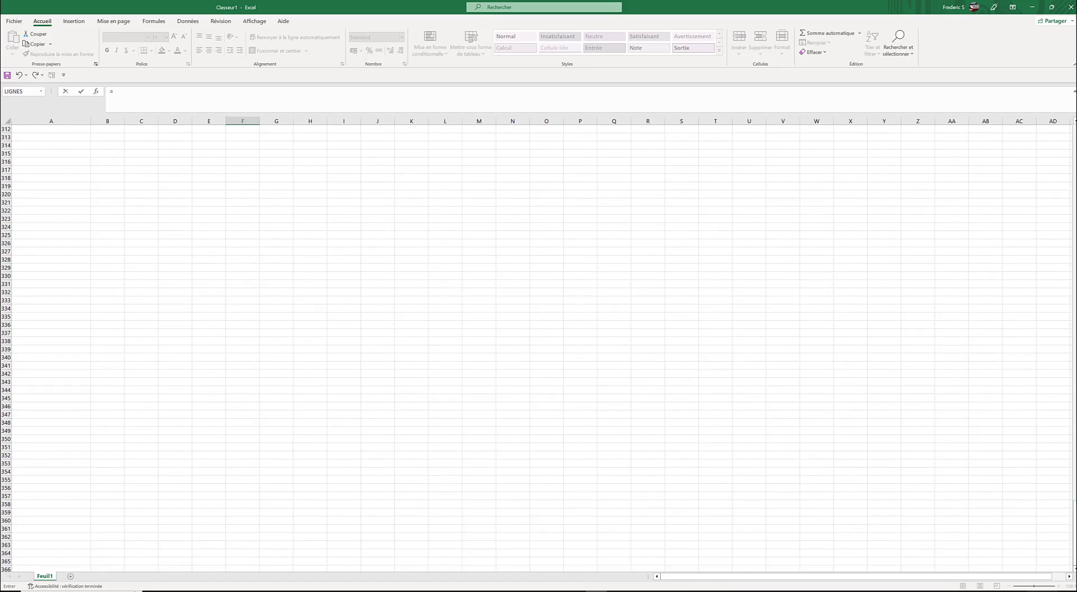
scroll(686, 353, "up", 10)
scroll(687, 353, "up", 14)
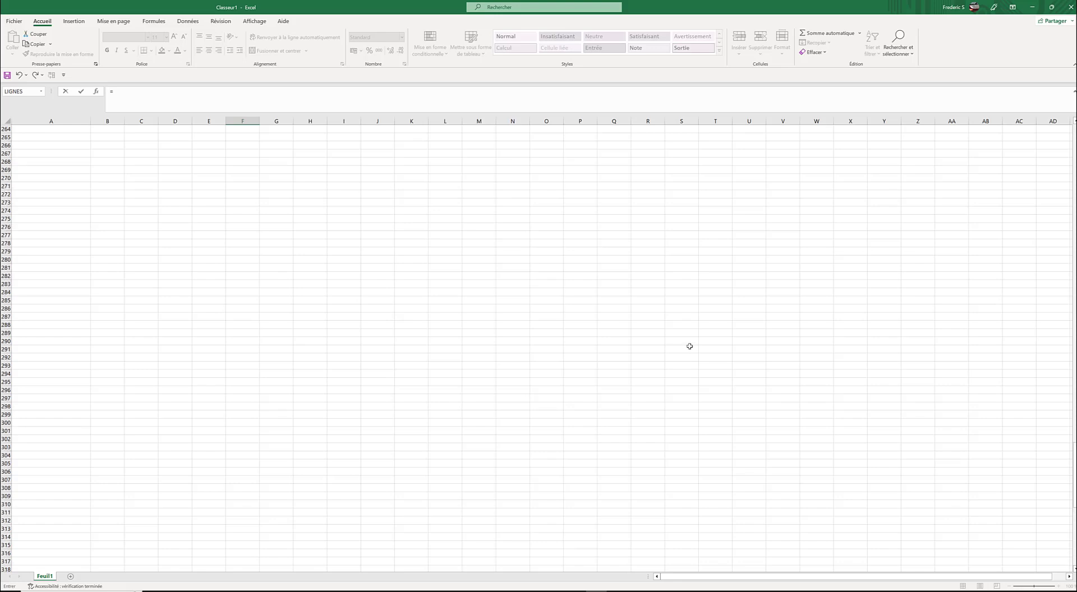
scroll(690, 343, "up", 10)
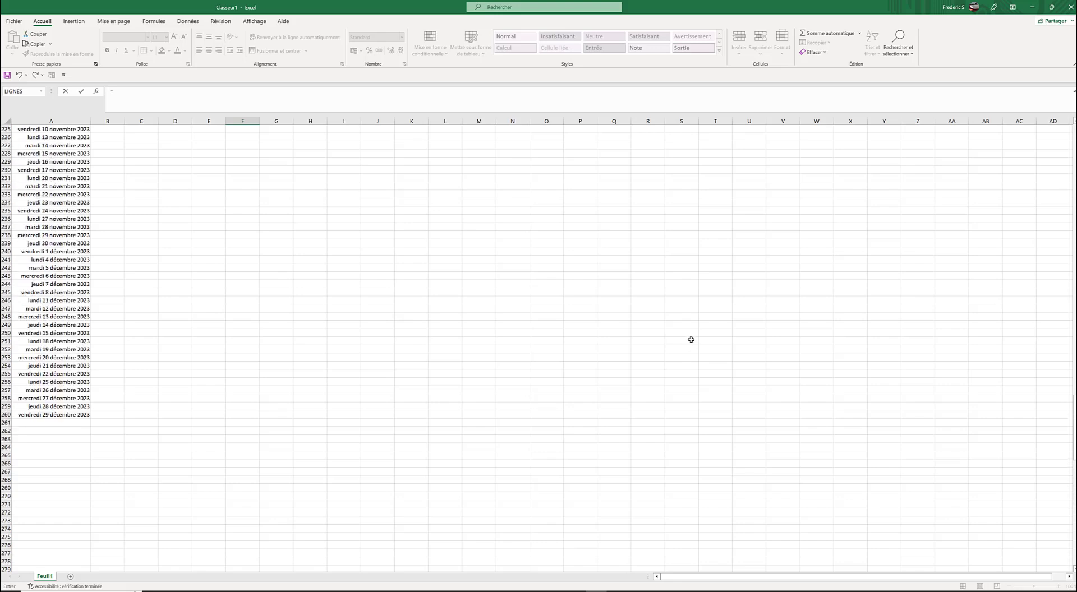
left_click_drag(1073, 415, 1072, 132)
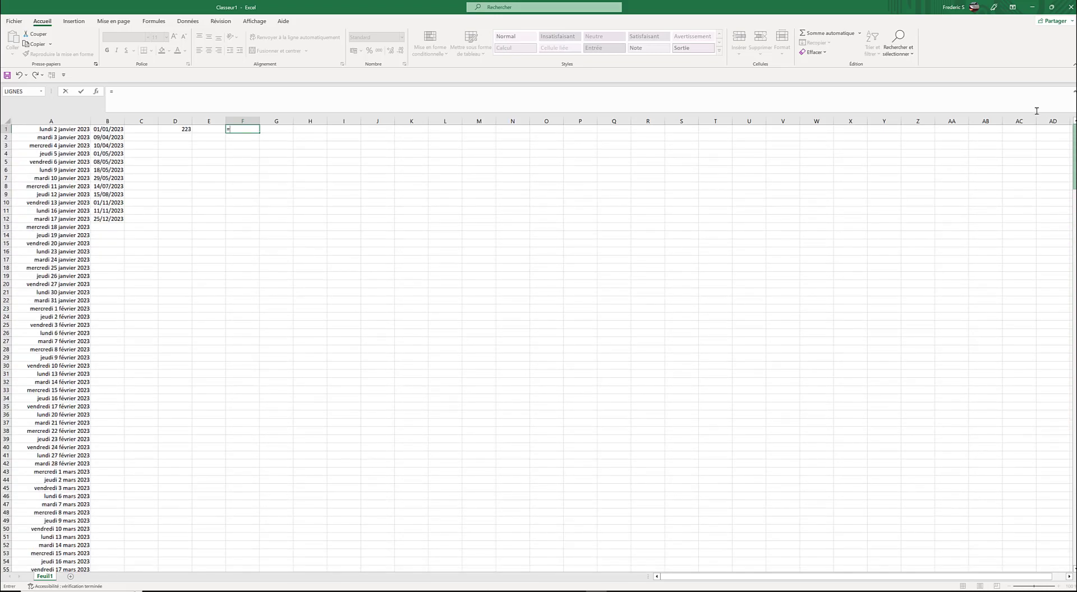
type("260-1")
type("2-25")
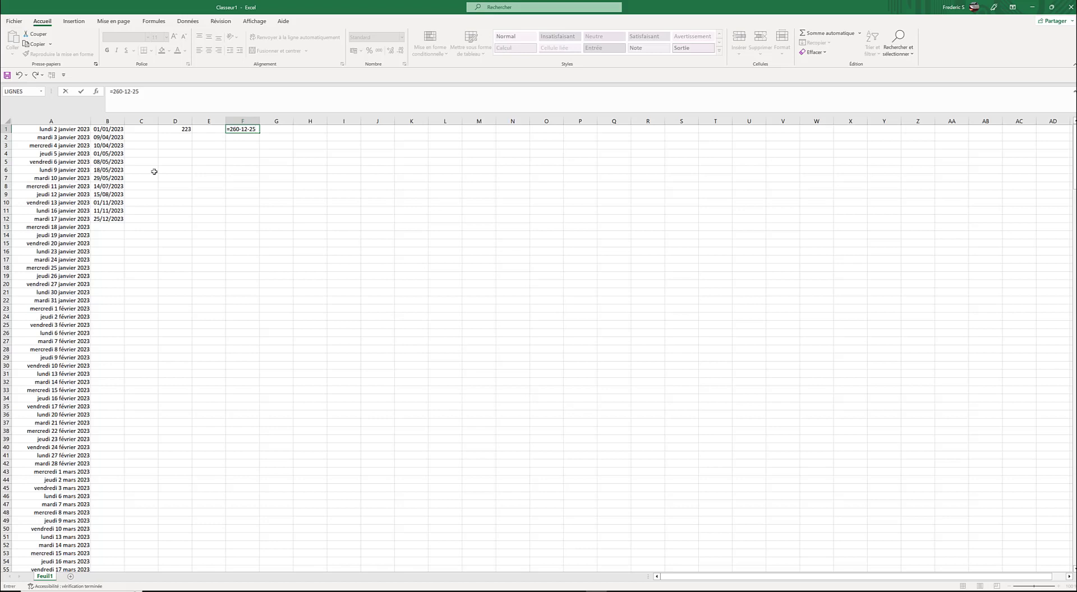
key("Return")
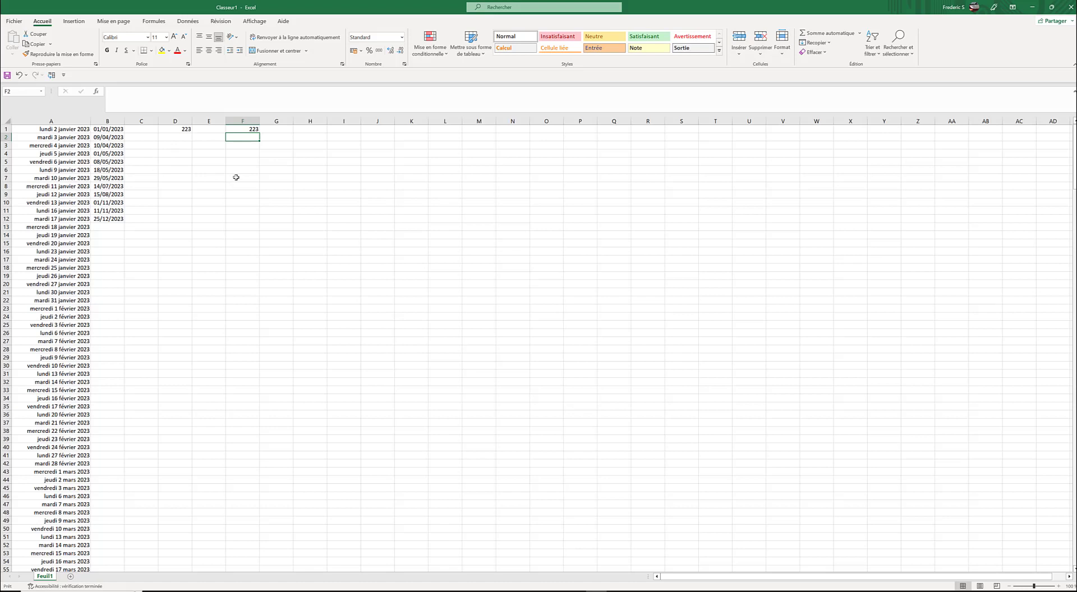
left_click(186, 131)
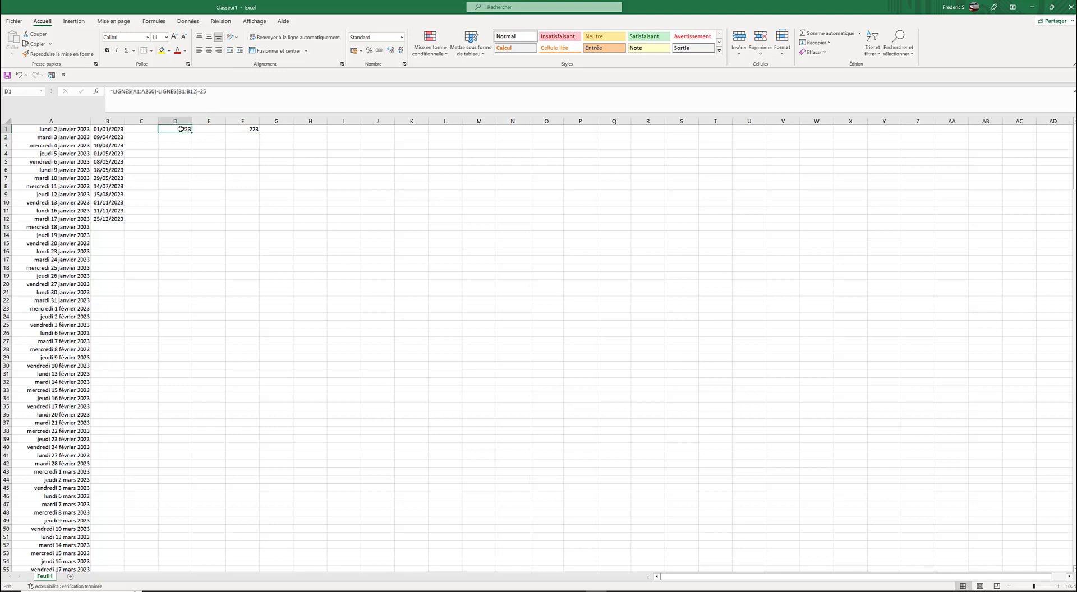
Step: Calculate the working days as a percentage of the year in cell G1 with the formula =223/365*100
left_click(281, 128)
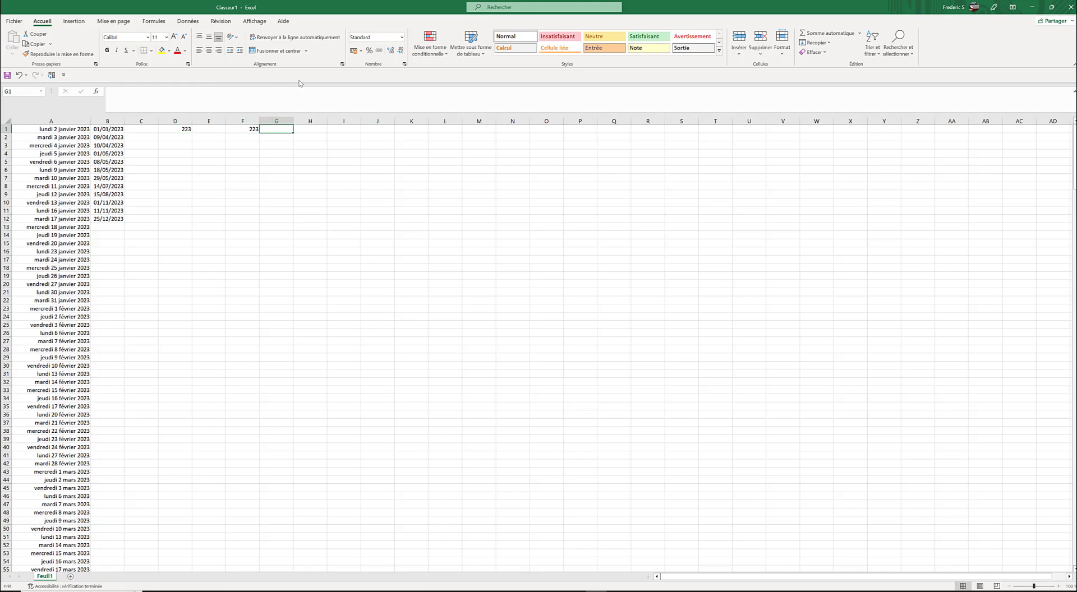
type("=")
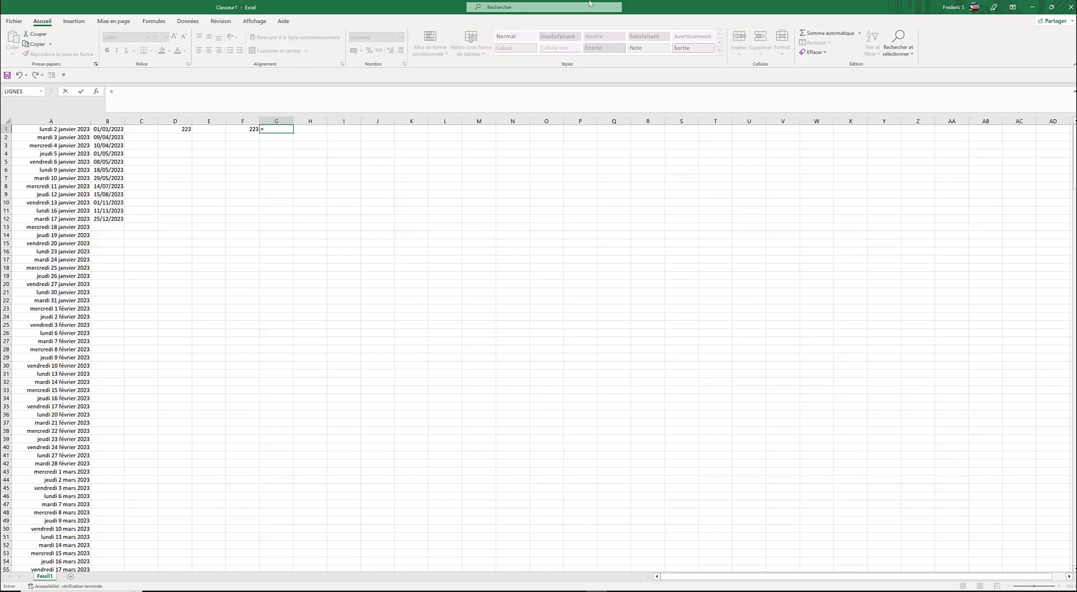
type("22")
type("3/365*100")
key("Return")
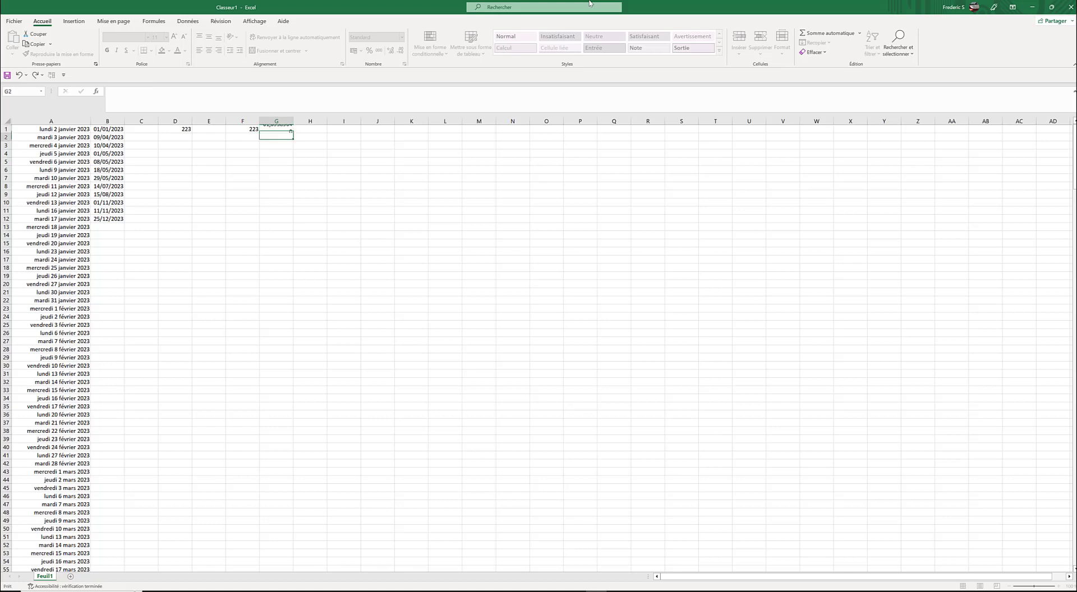